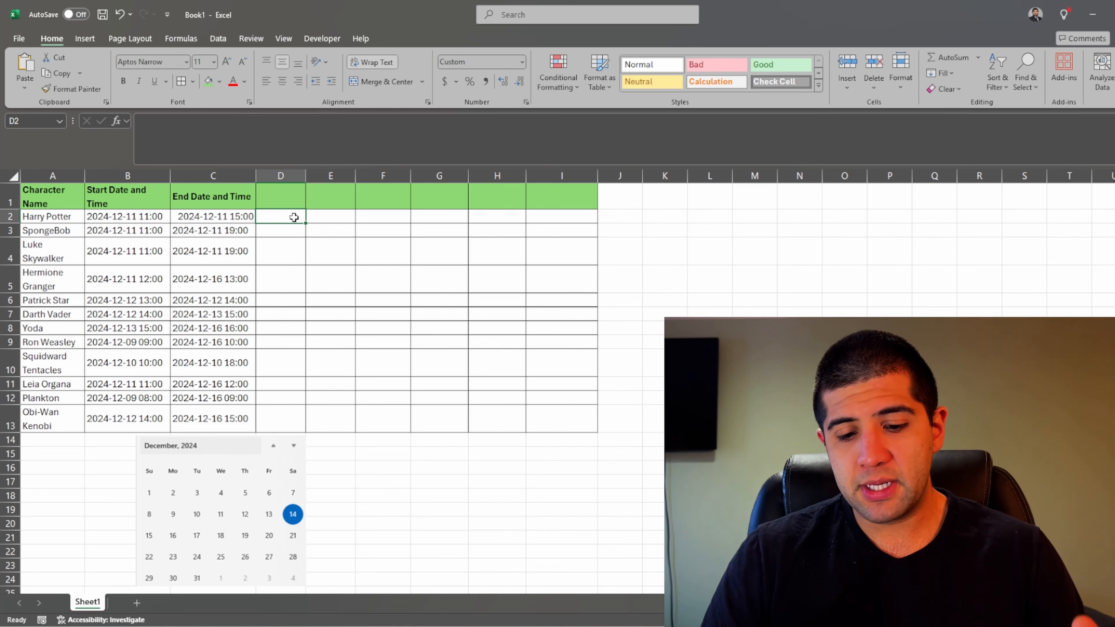
# Try calculating the elapsed time for the first character in D2 with the formula =C2-B2.
pyautogui.write('=')
pyautogui.click(226, 216)
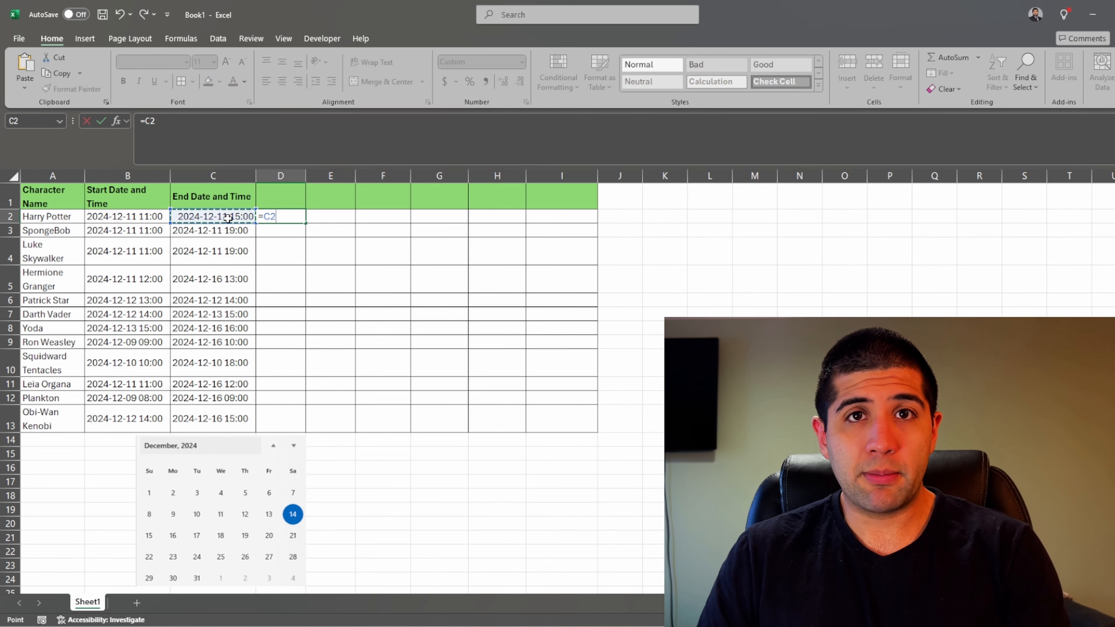
pyautogui.write('-')
pyautogui.click(122, 217)
pyautogui.press('Return')
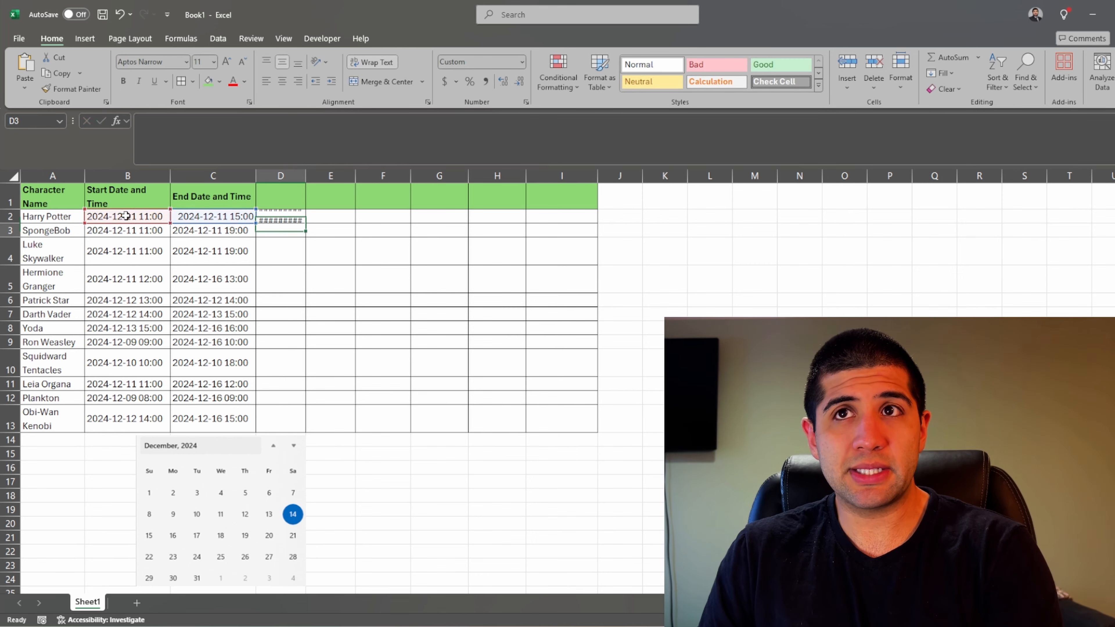
# Format the time difference in D2 as General, check it, and clear the cell.
pyautogui.click(294, 217)
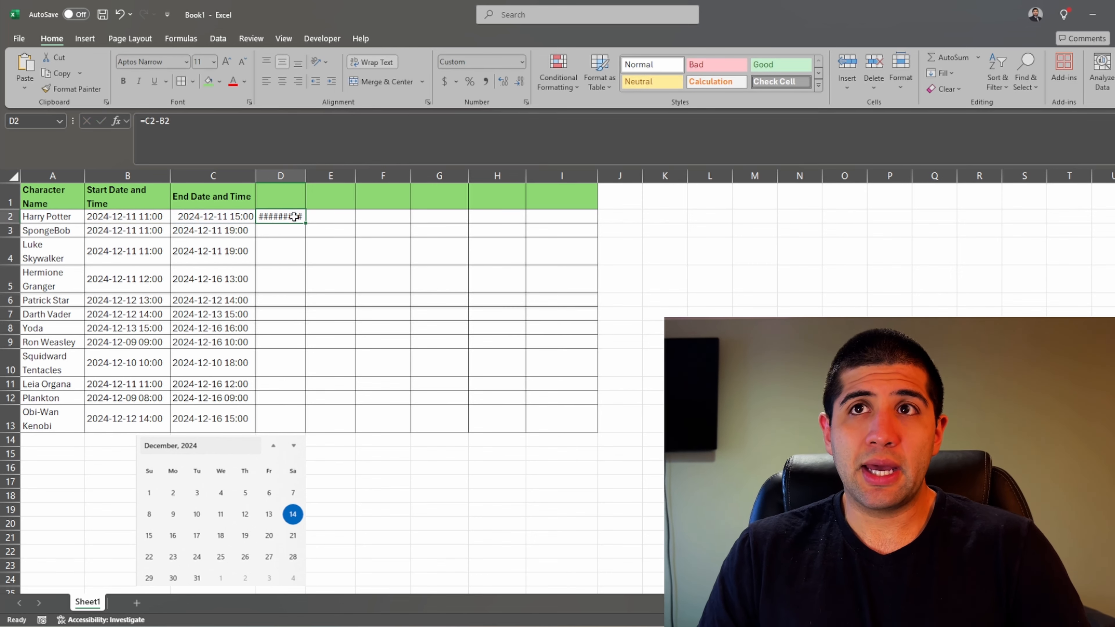
pyautogui.click(519, 63)
pyautogui.click(507, 91)
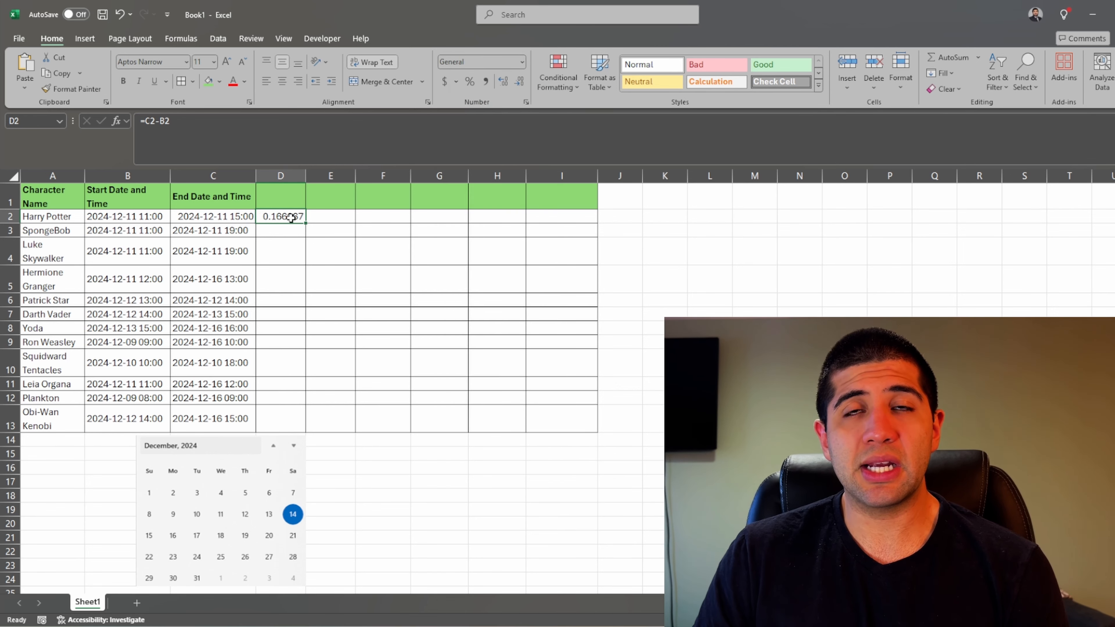
pyautogui.click(521, 62)
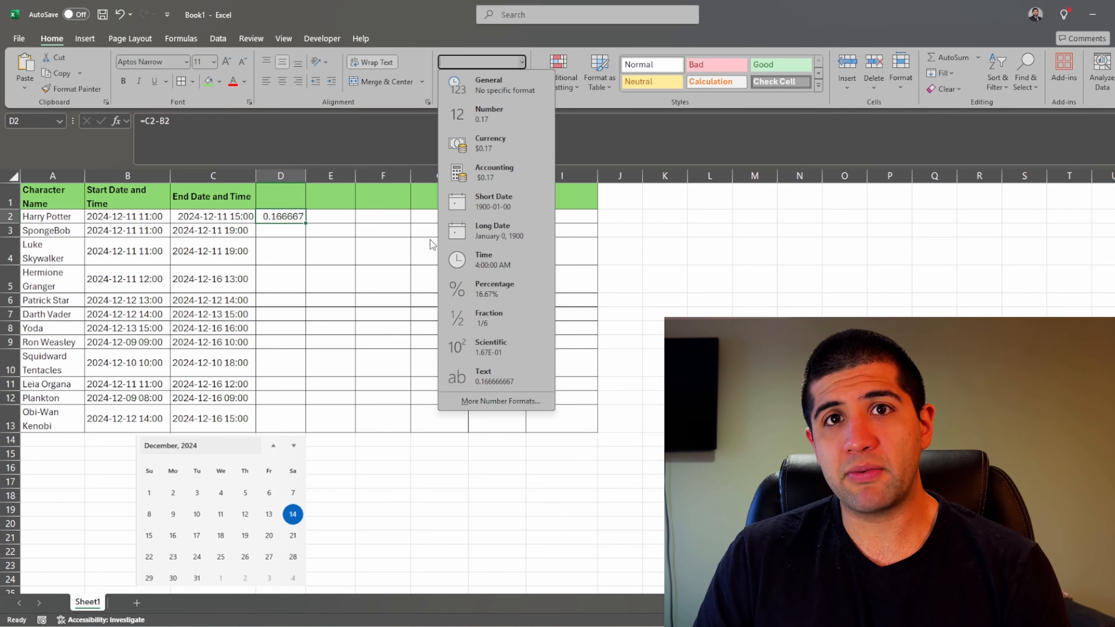
pyautogui.click(294, 216)
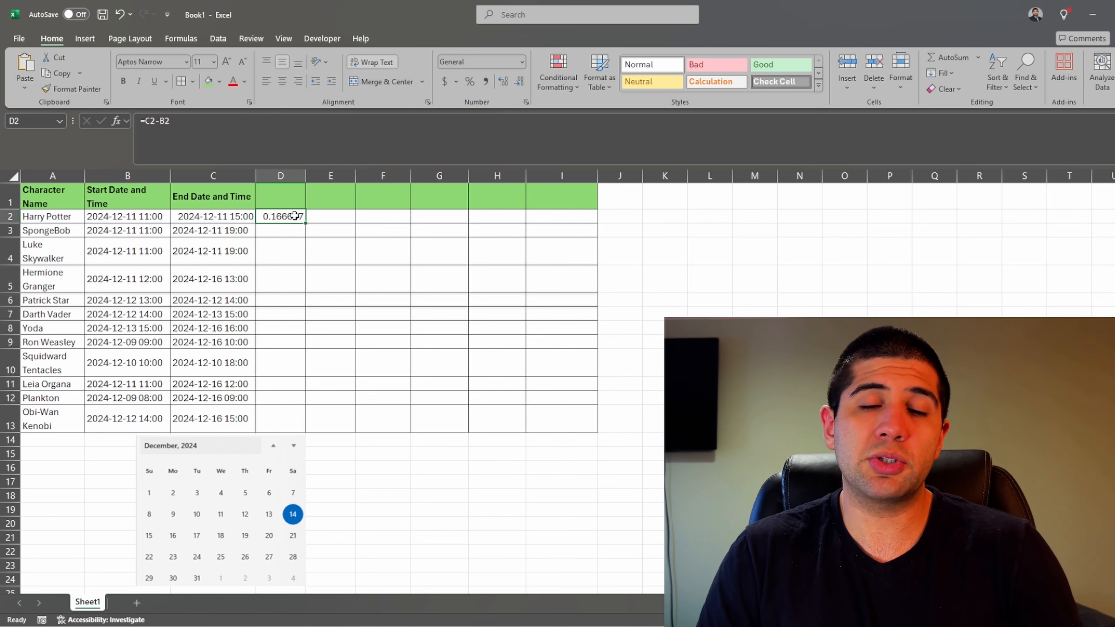
pyautogui.press('Delete')
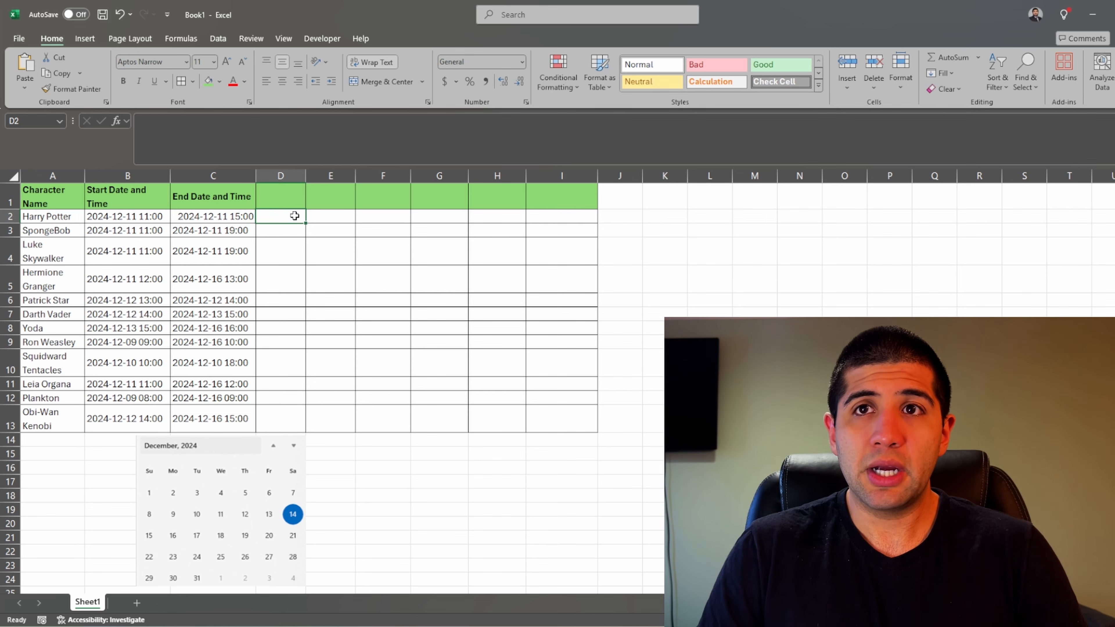
pyautogui.click(136, 379)
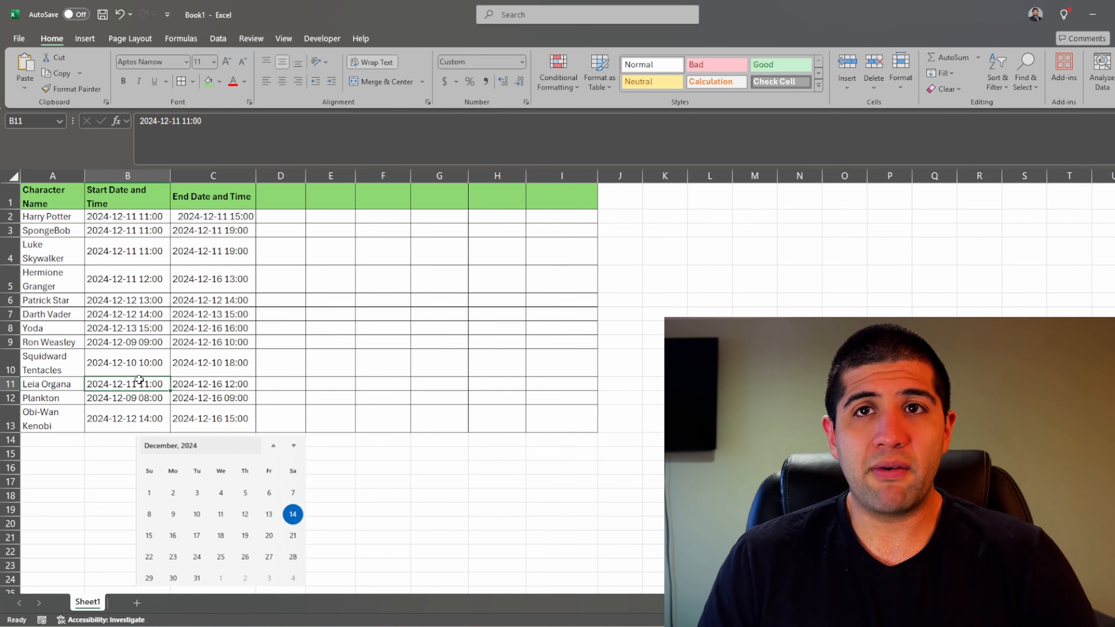
pyautogui.click(10, 384)
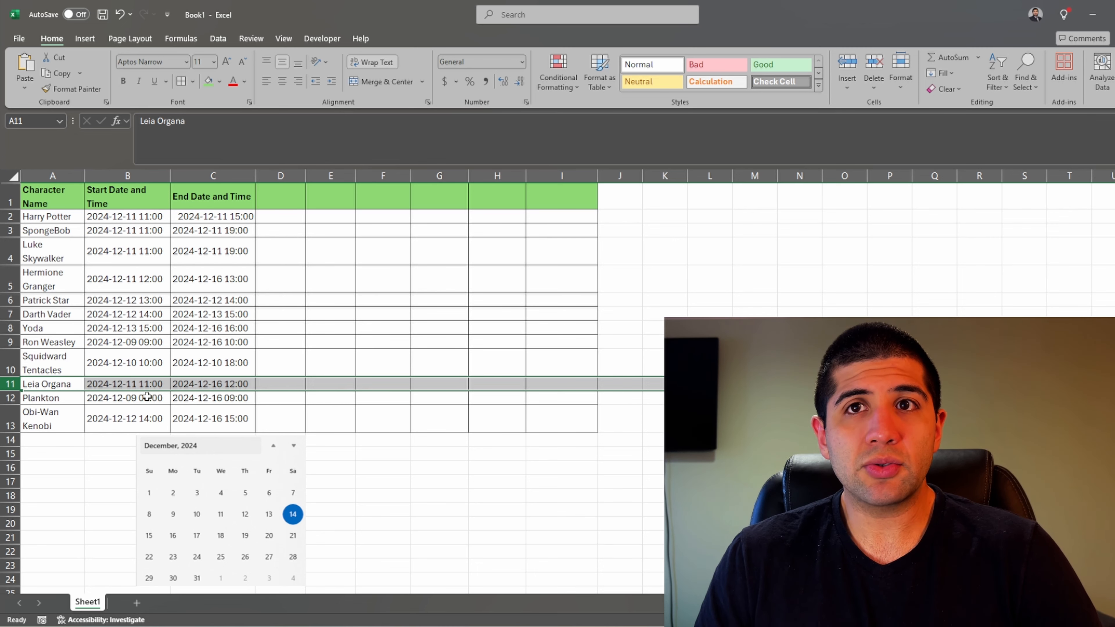
pyautogui.click(230, 227)
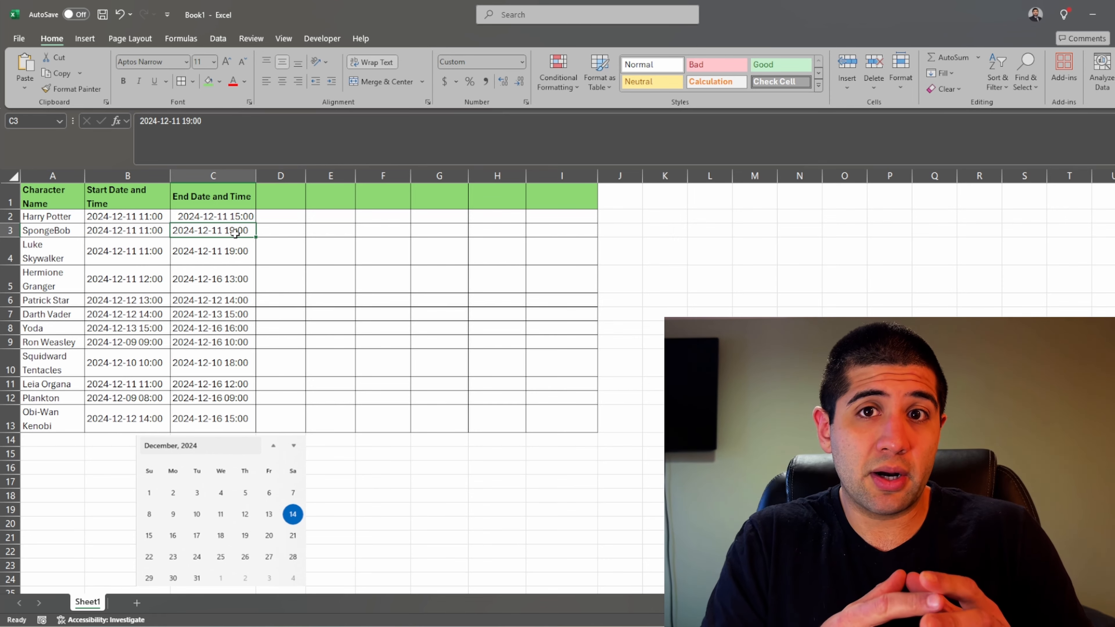
# Enter the column header "Time" in D1.
pyautogui.click(279, 194)
pyautogui.write('Time')
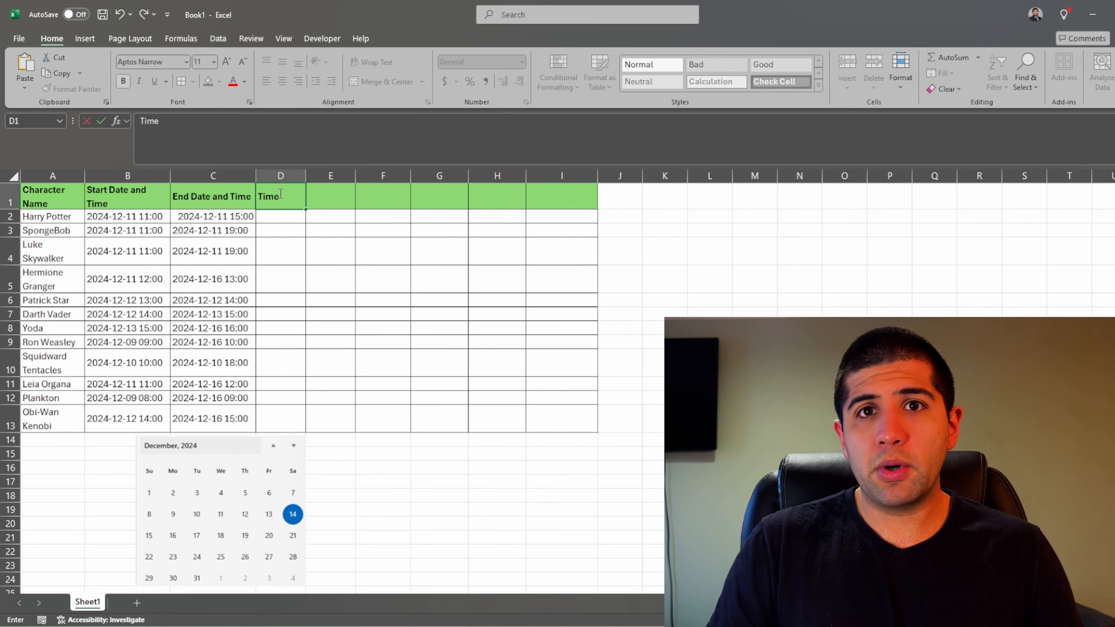
pyautogui.press('Return')
# Enter the workday start time in D2 with the formula =TIME(8,0,0).
pyautogui.write('=time')
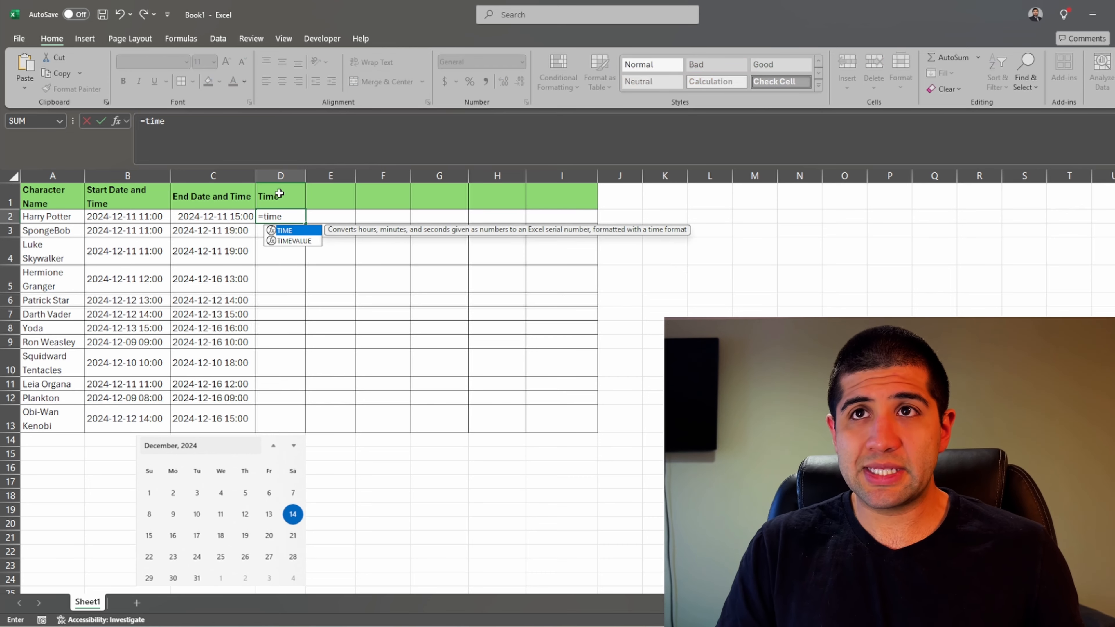
pyautogui.press('Tab')
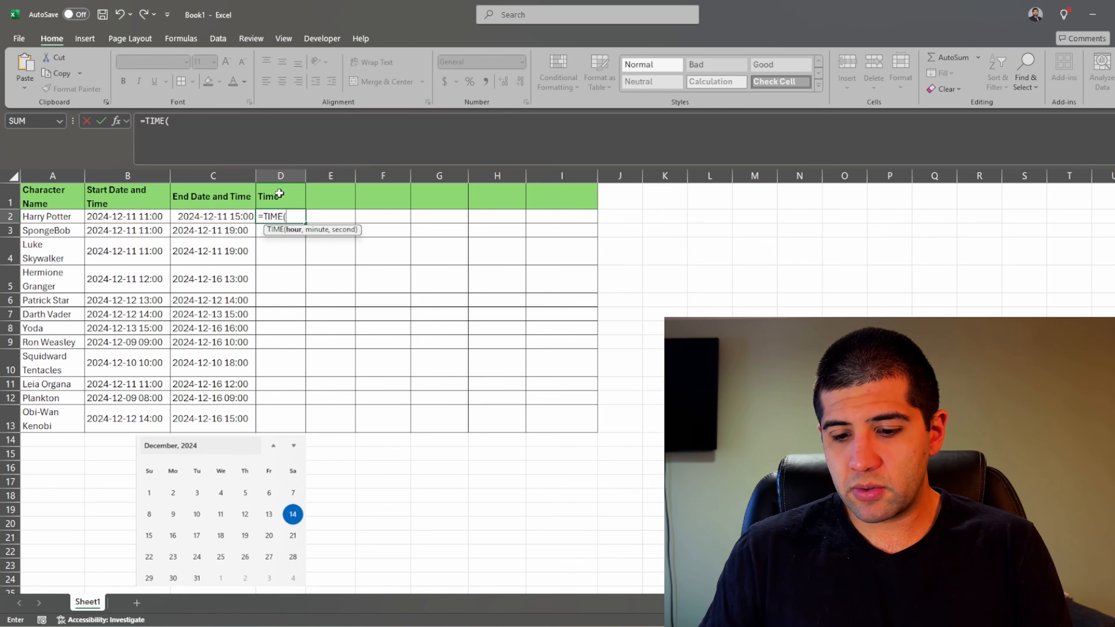
pyautogui.write('8,0')
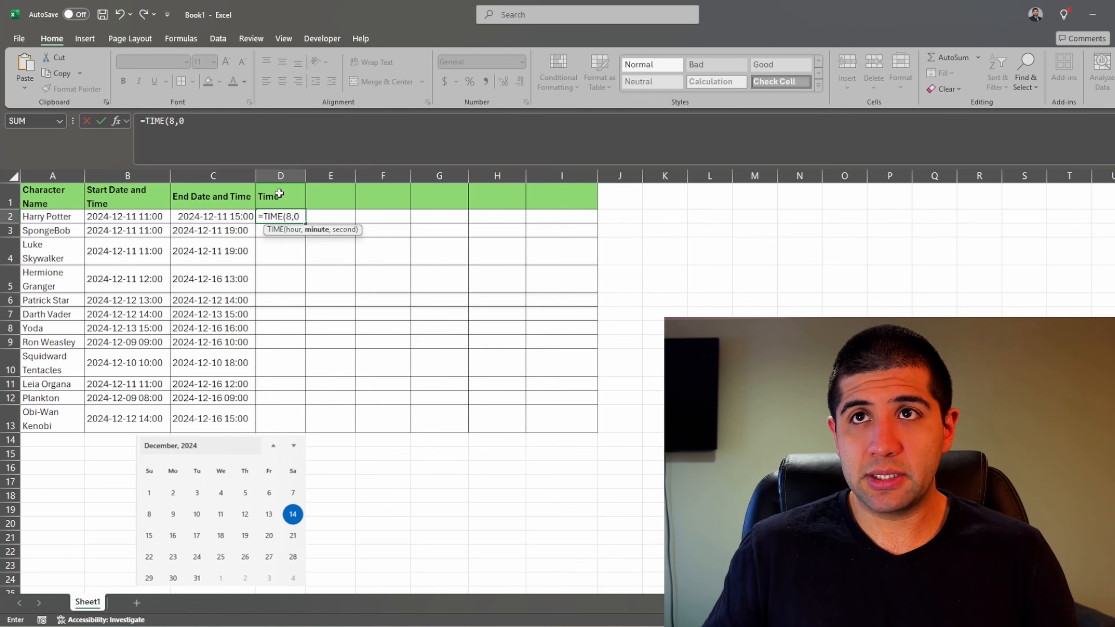
pyautogui.write(',0)')
pyautogui.press('Return')
pyautogui.click(295, 216)
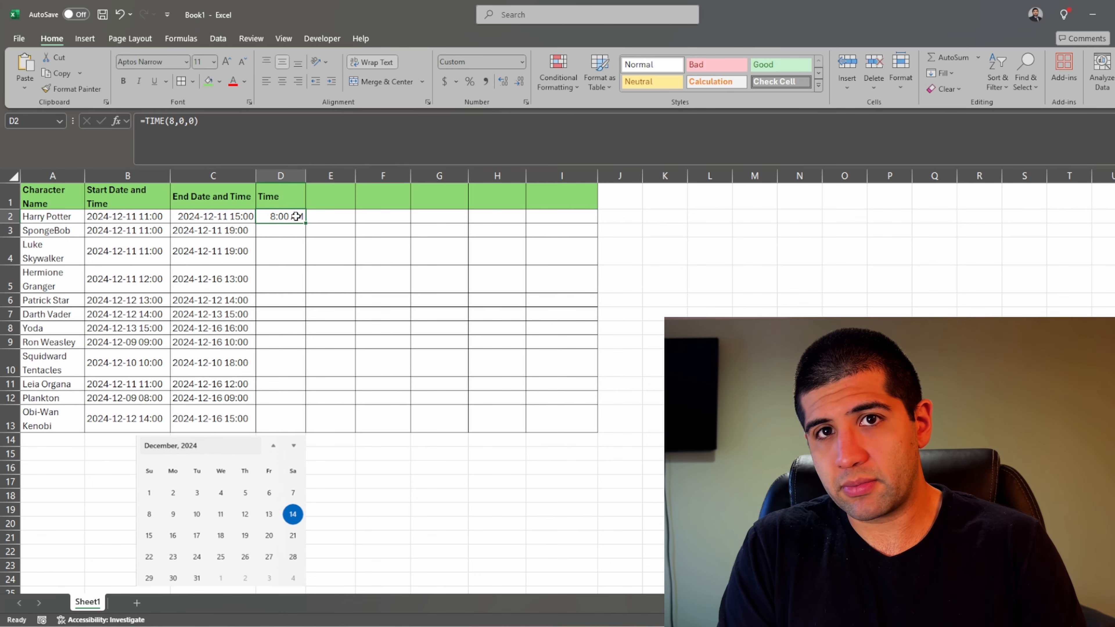
# Enter the workday end time in D3 with the formula =TIME(17,0,0).
pyautogui.press('Down')
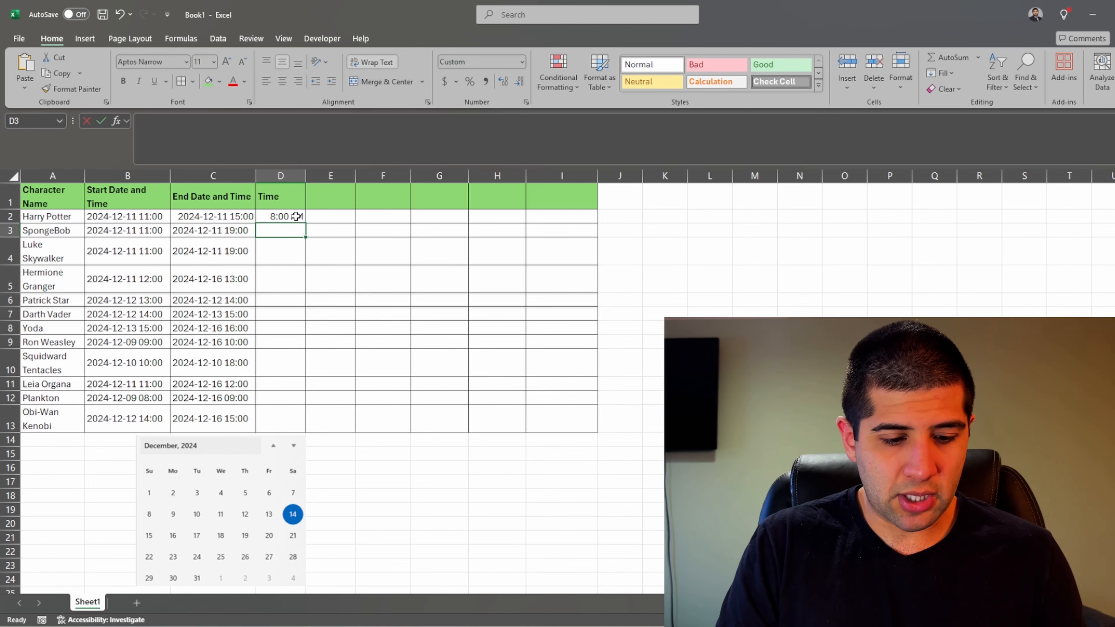
pyautogui.write('=tim')
pyautogui.press('Tab')
pyautogui.write('17,0,0)')
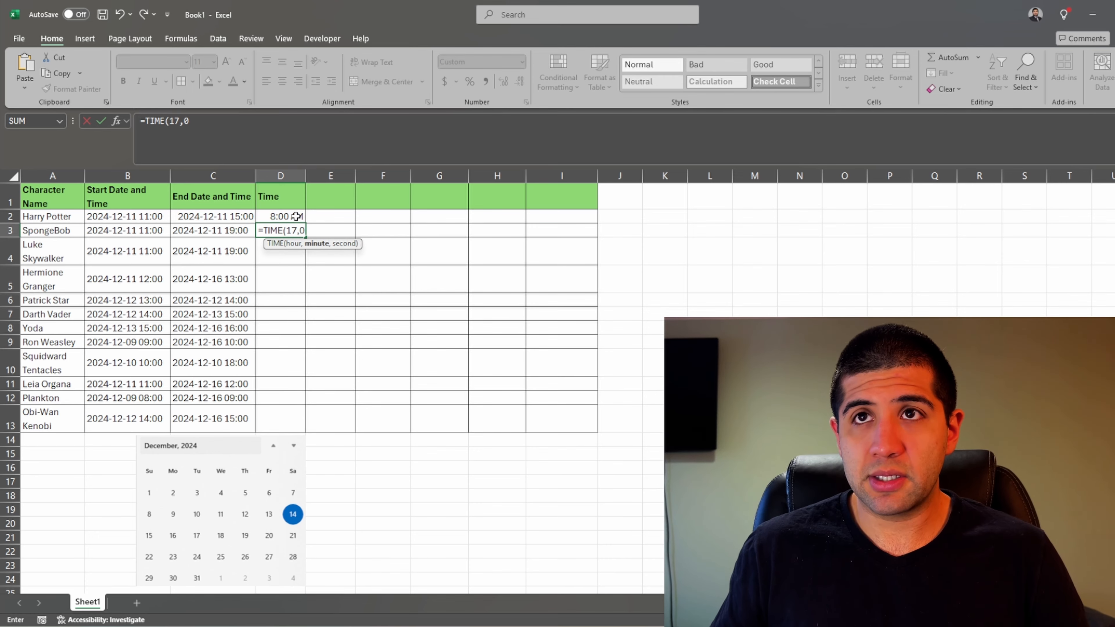
pyautogui.press('Return')
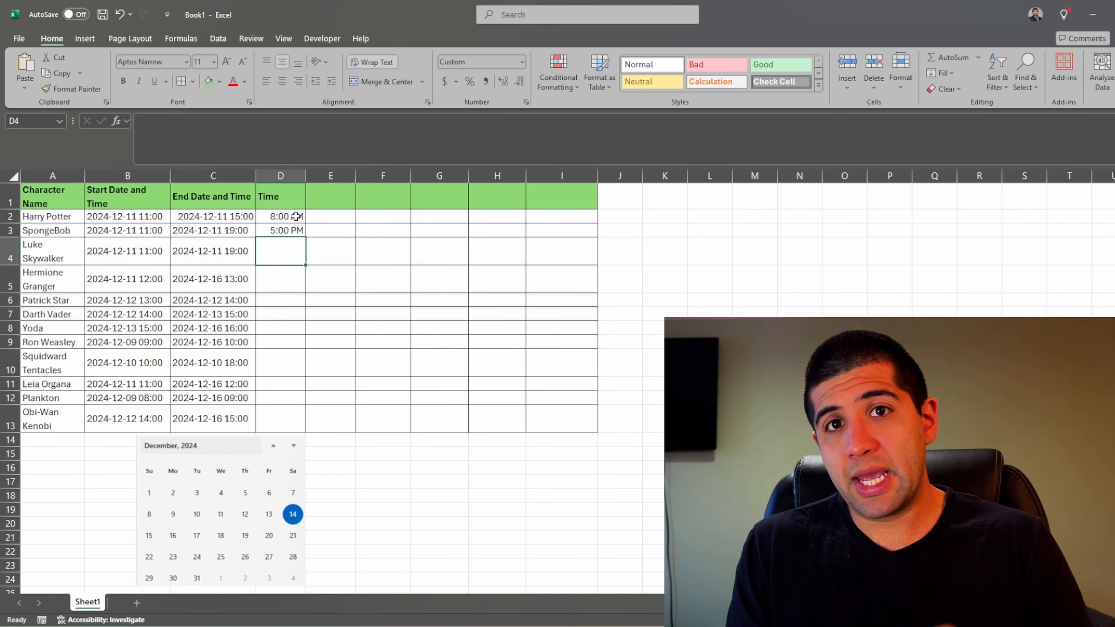
pyautogui.press('Up')
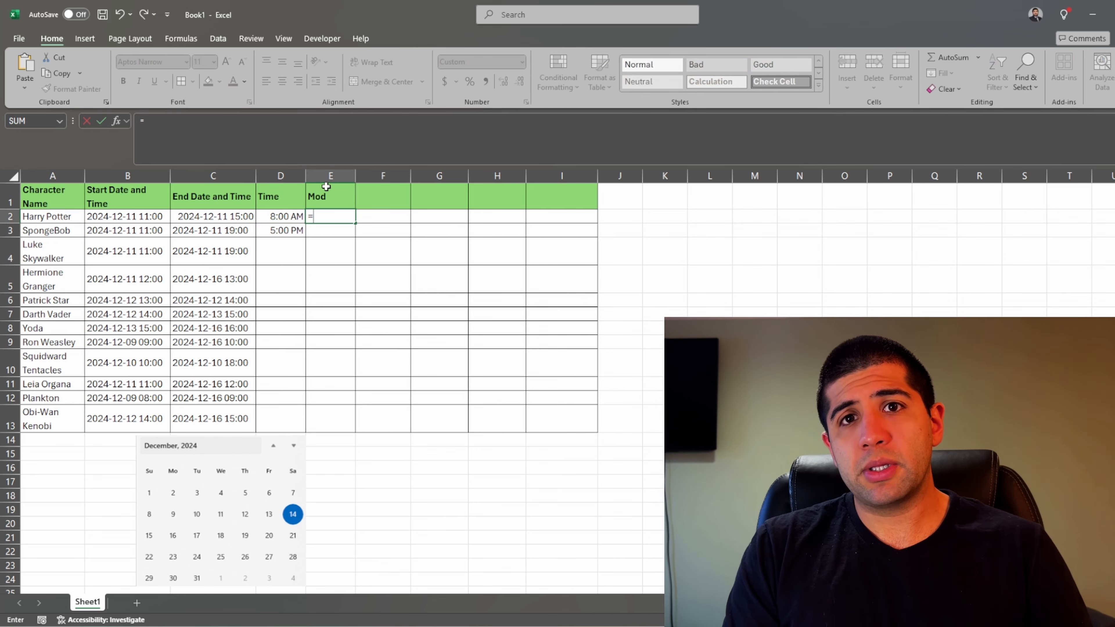
# Extract the time portion of the start date in E2 with =MOD(B2,1) and format the result as General.
pyautogui.write('MOD')
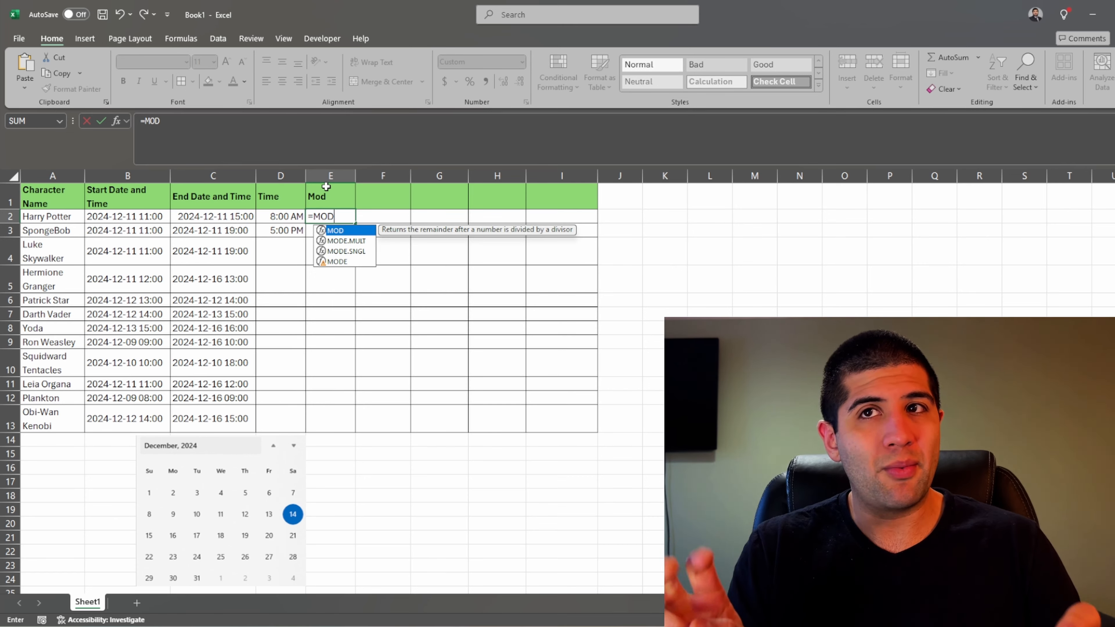
pyautogui.write('(')
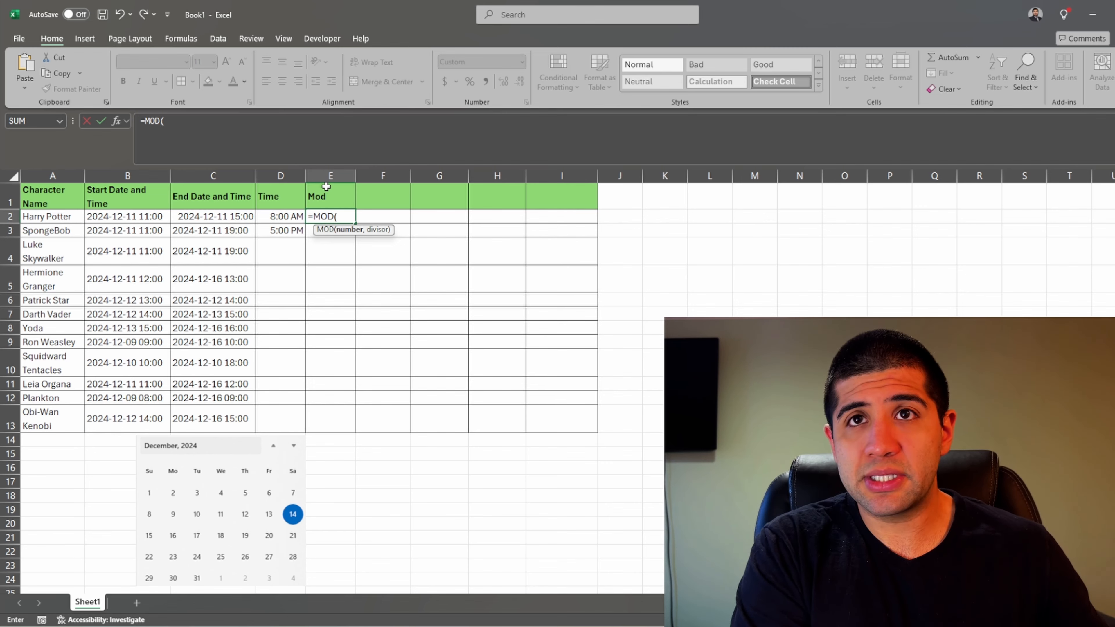
pyautogui.press('Left')
pyautogui.press('Left')
pyautogui.press('Left')
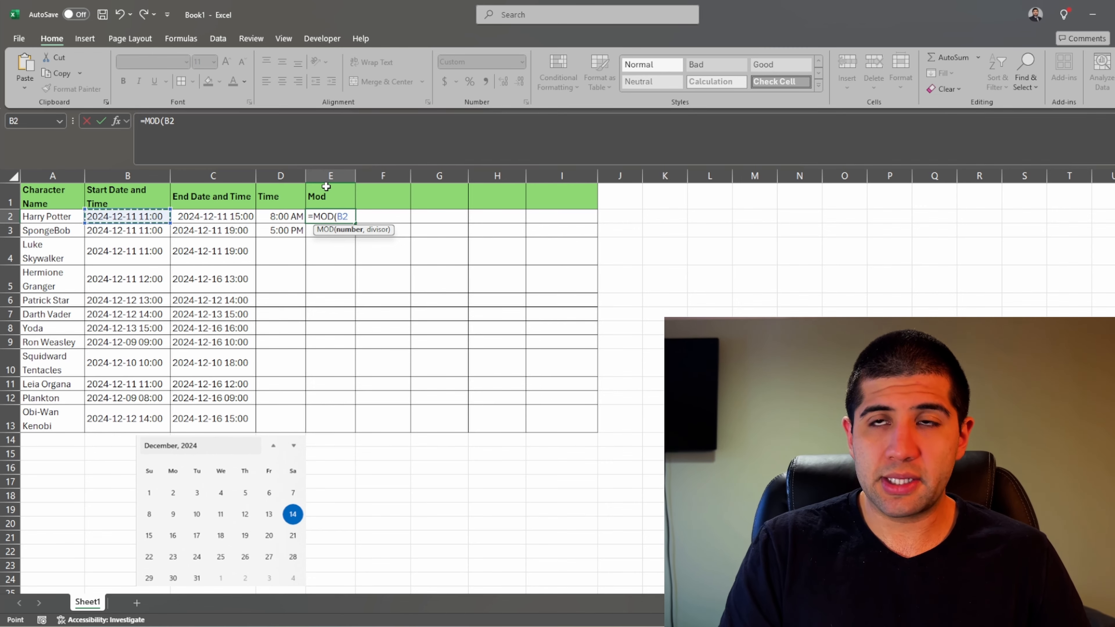
pyautogui.write(',1)')
pyautogui.hotkey('ctrl', 'Return')
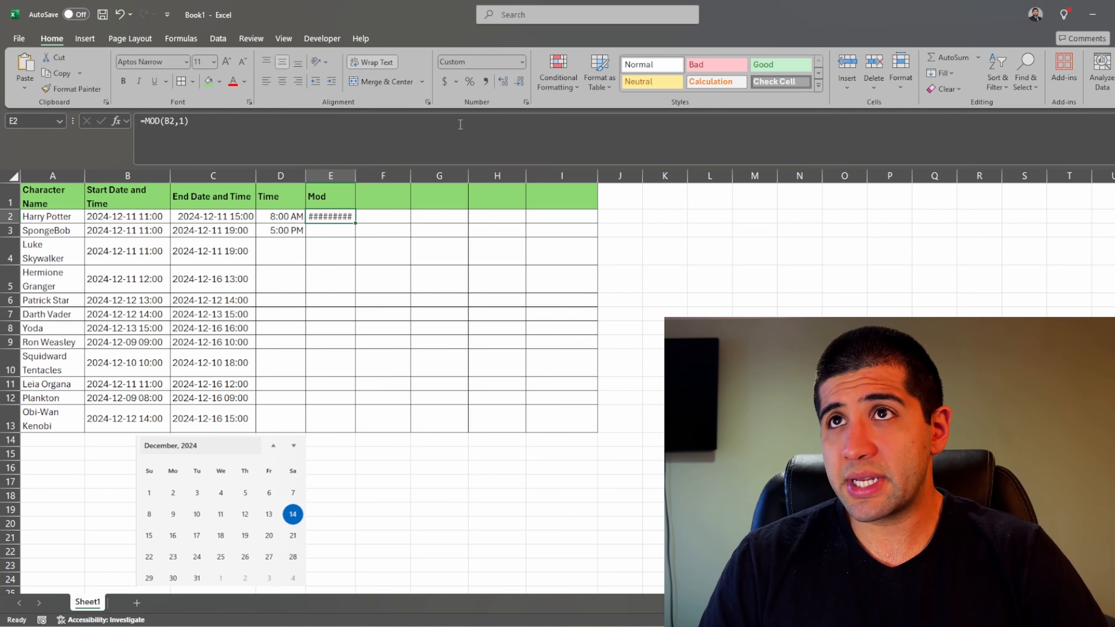
pyautogui.click(522, 62)
pyautogui.click(499, 85)
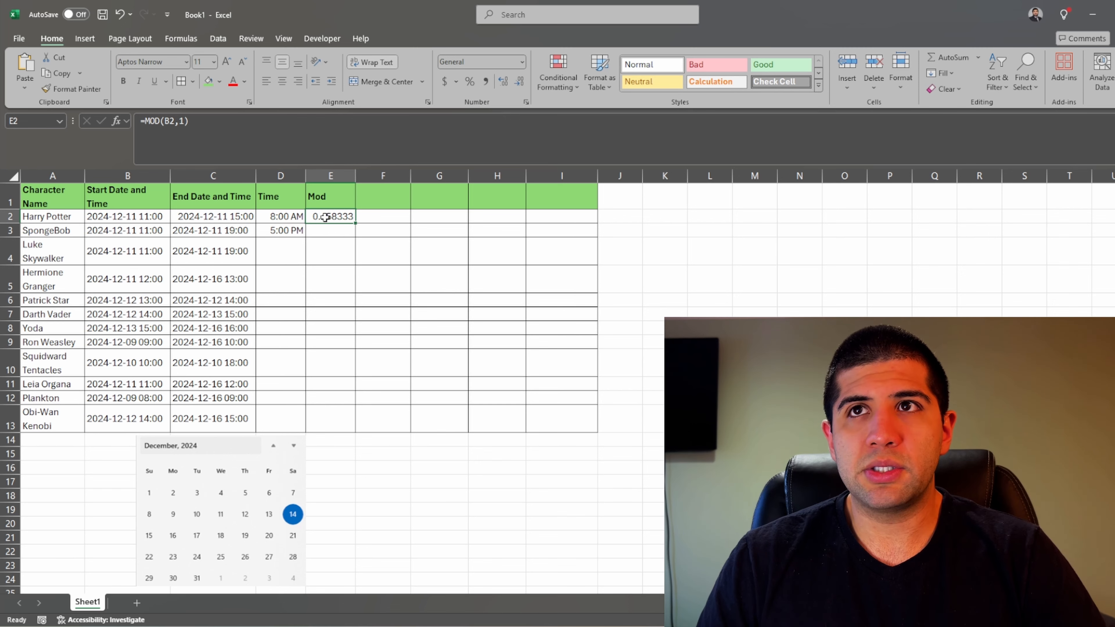
# Convert the E2 result to hours by extending the formula to =MOD(B2,1)*24 and format it as General.
pyautogui.click(246, 130)
pyautogui.write('*24')
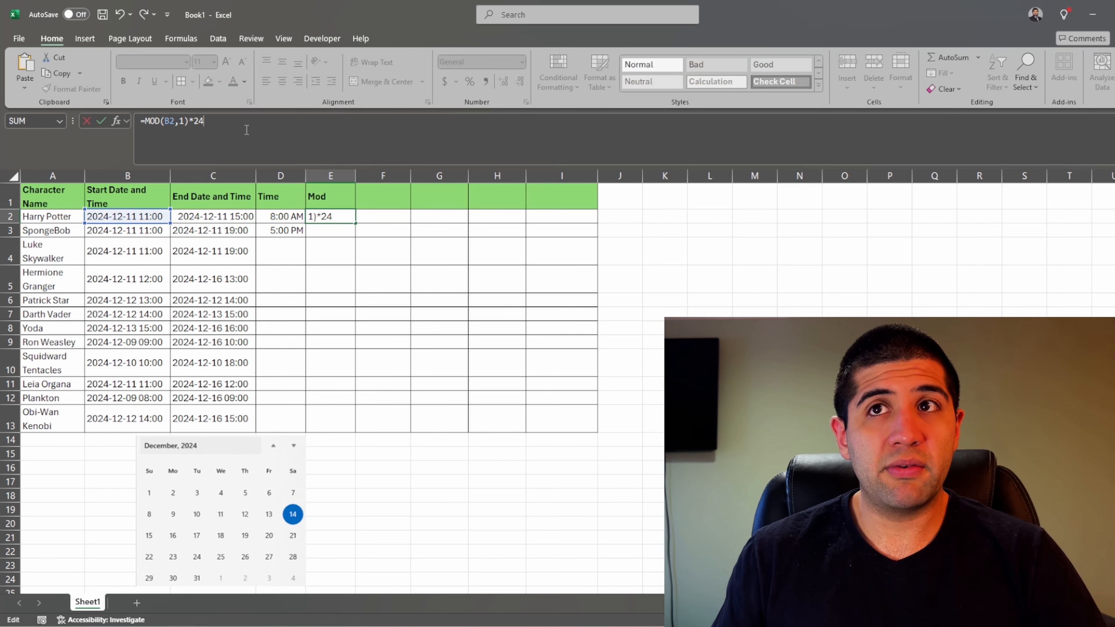
pyautogui.press('Return')
pyautogui.press('Up')
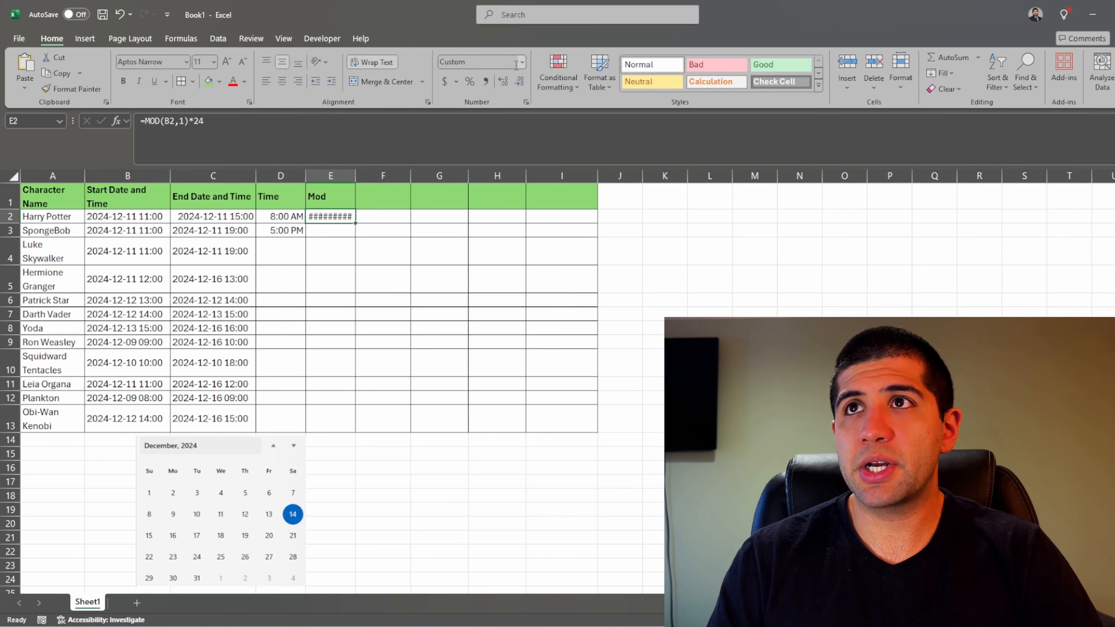
pyautogui.click(521, 62)
pyautogui.click(499, 90)
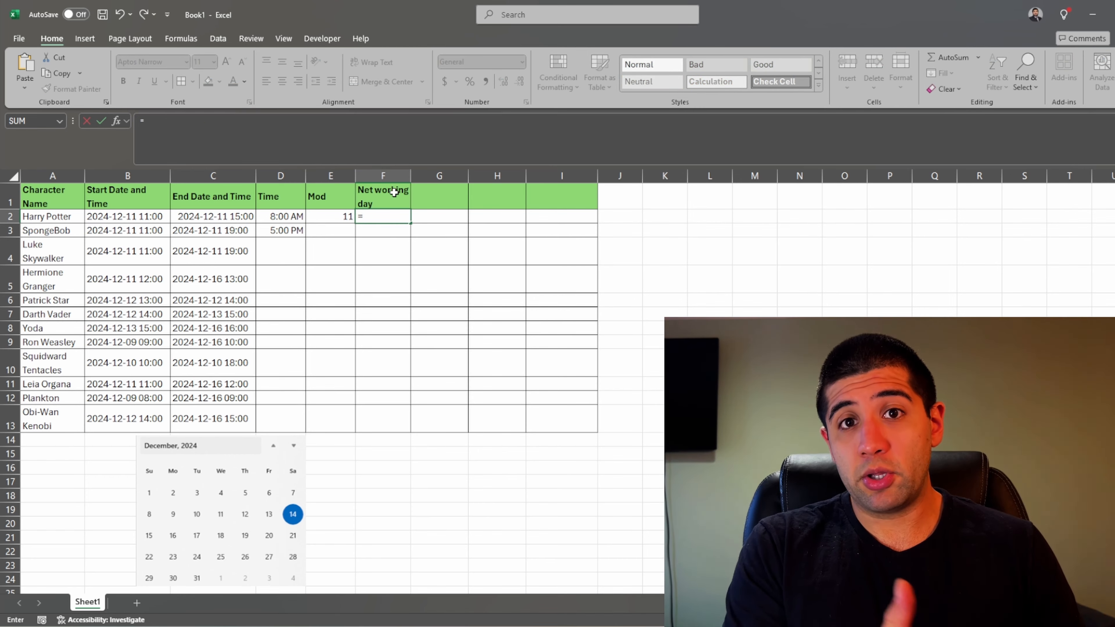
# Count the working days in F2 with =NETWORKDAYS(B2,C2) and fill the formula down to F13.
pyautogui.write('net')
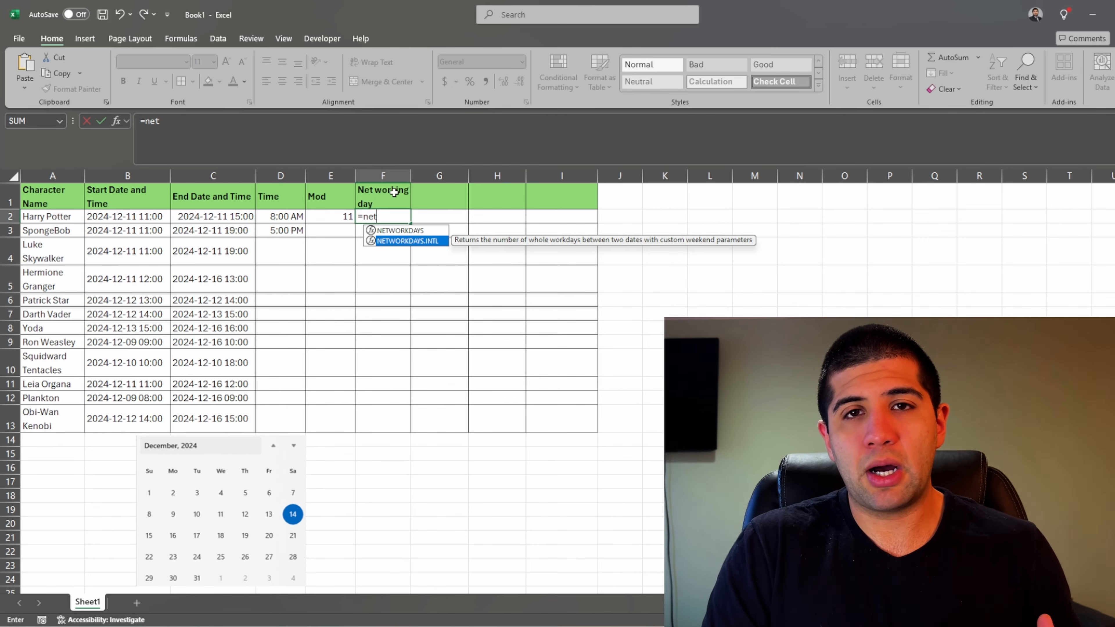
pyautogui.press('Up')
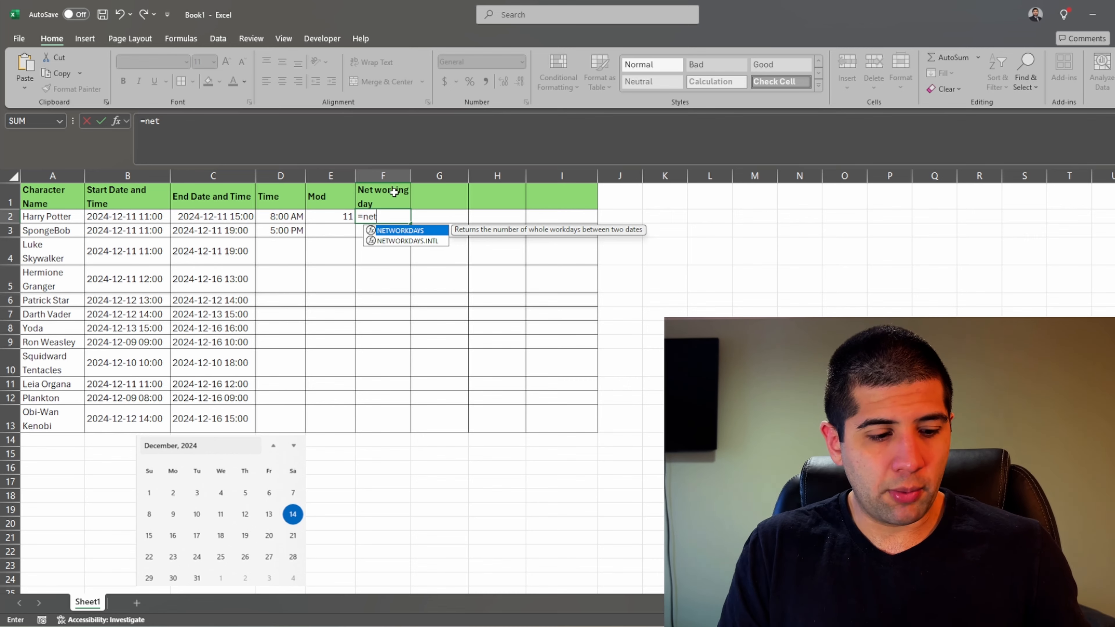
pyautogui.press('Tab')
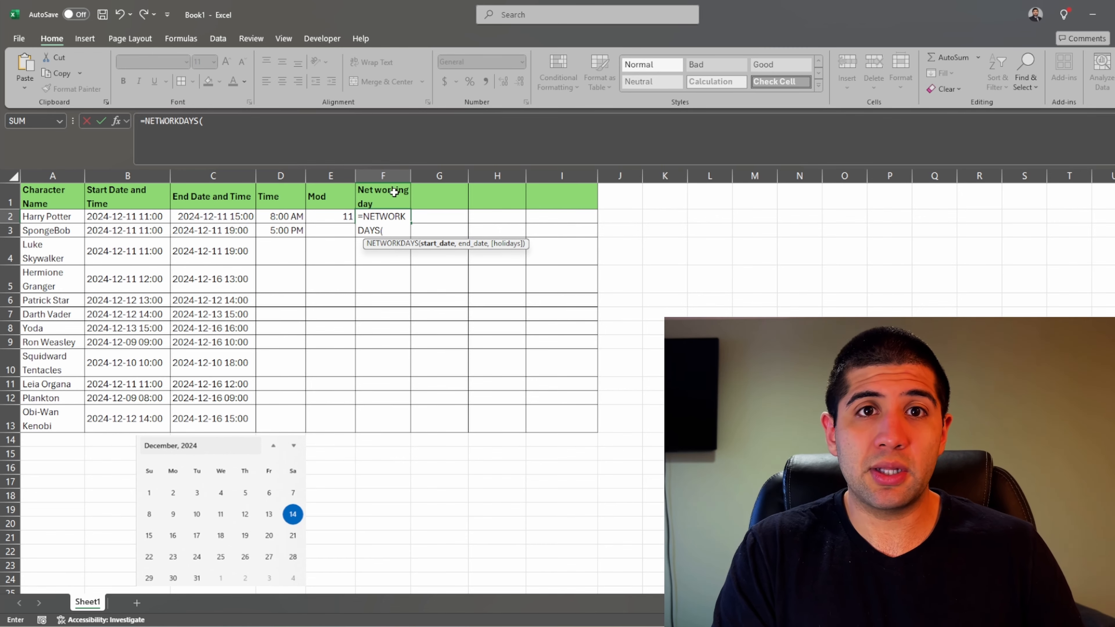
pyautogui.write('B2,C2)')
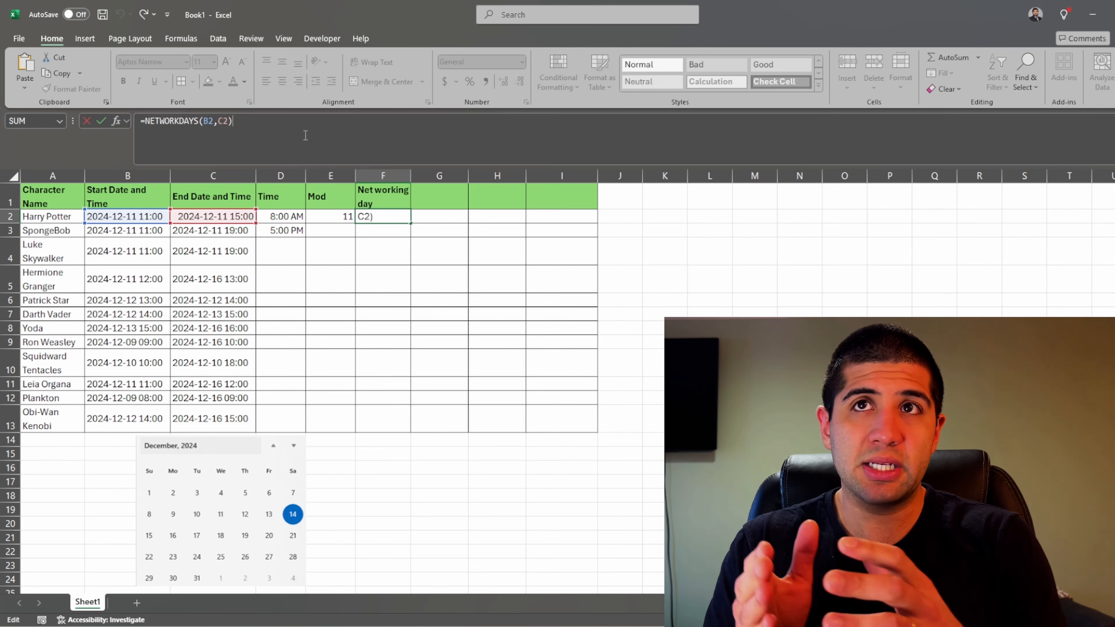
pyautogui.press('Return')
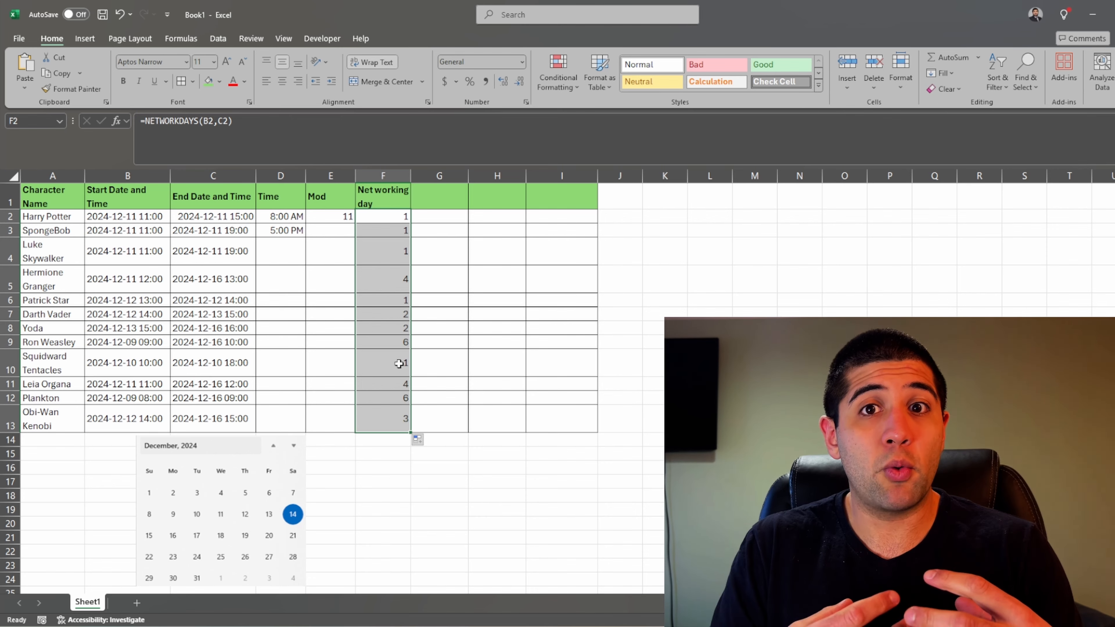
pyautogui.click(148, 216)
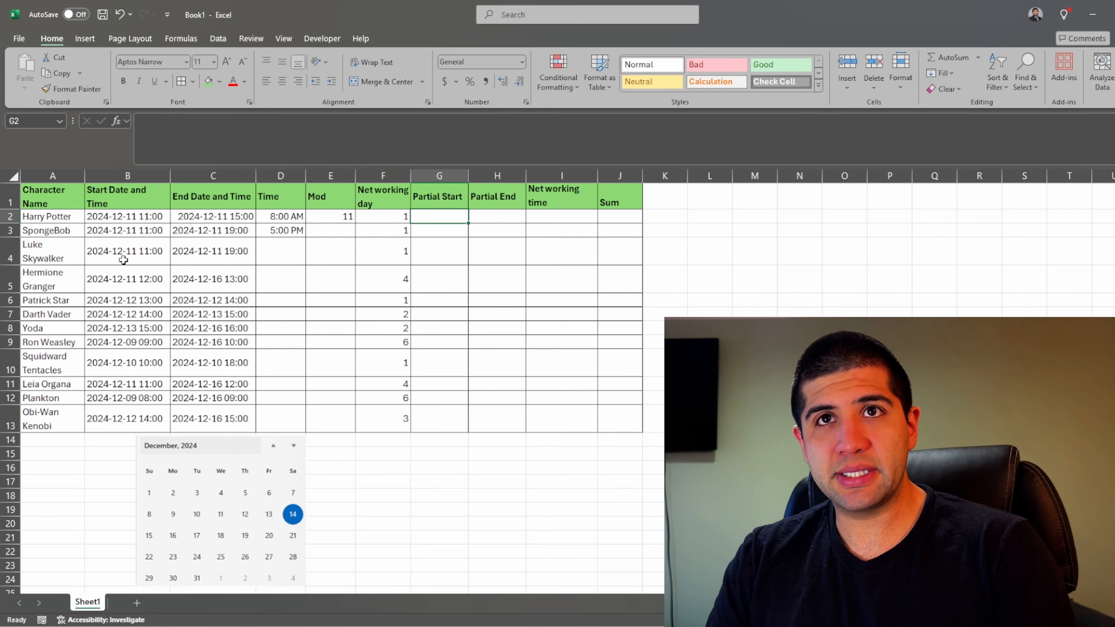
pyautogui.click(134, 217)
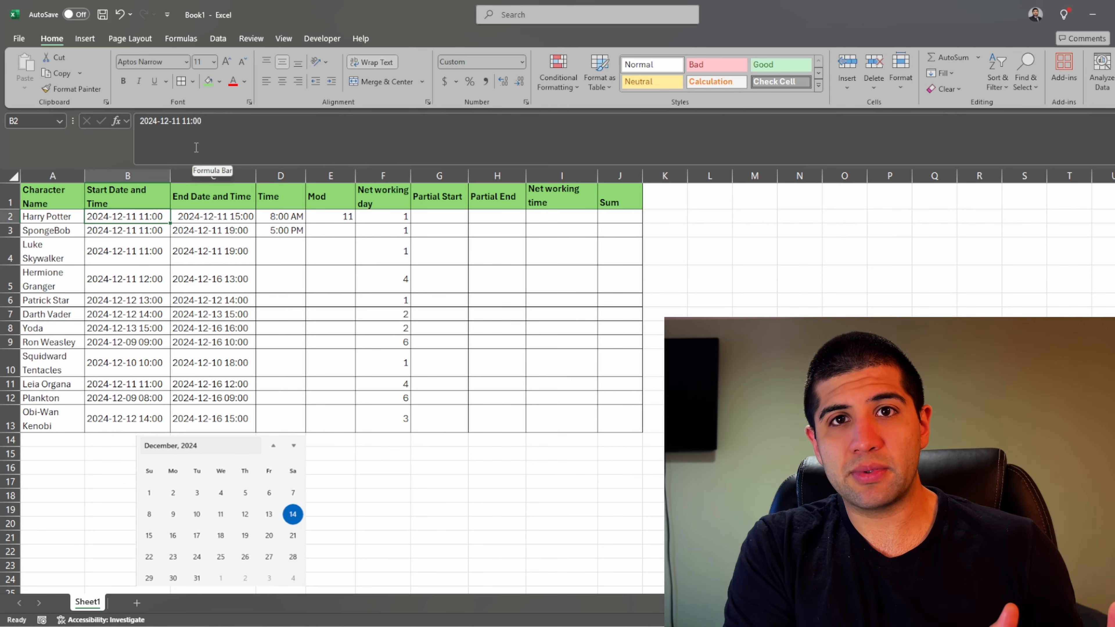
pyautogui.click(238, 221)
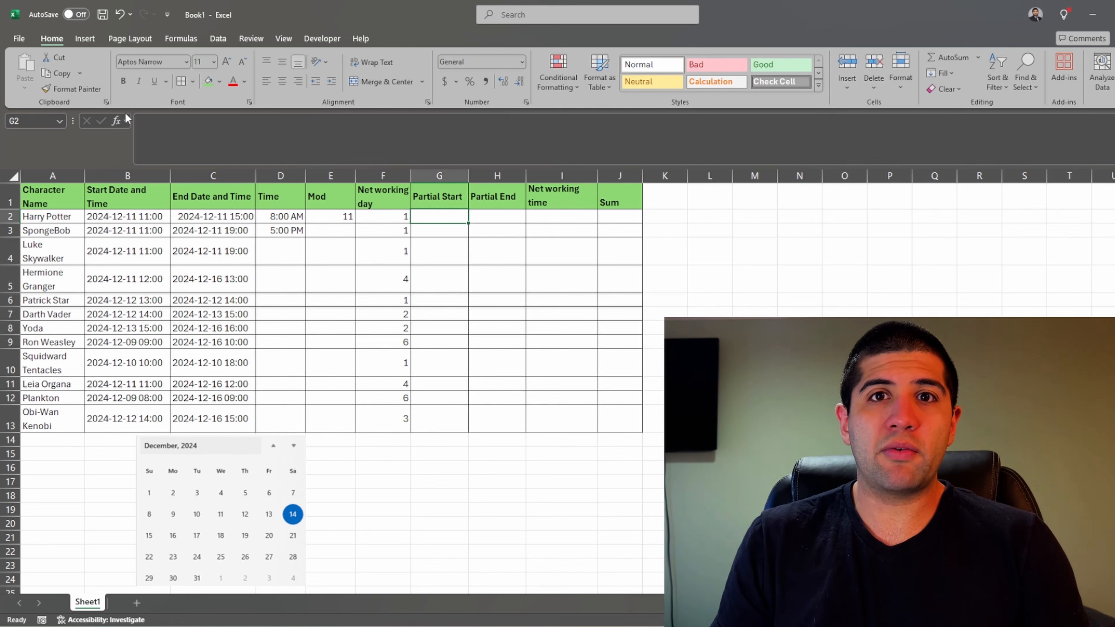
# Try the partial start calculation in G2 with =17-11 and undo the entry.
pyautogui.write('=17')
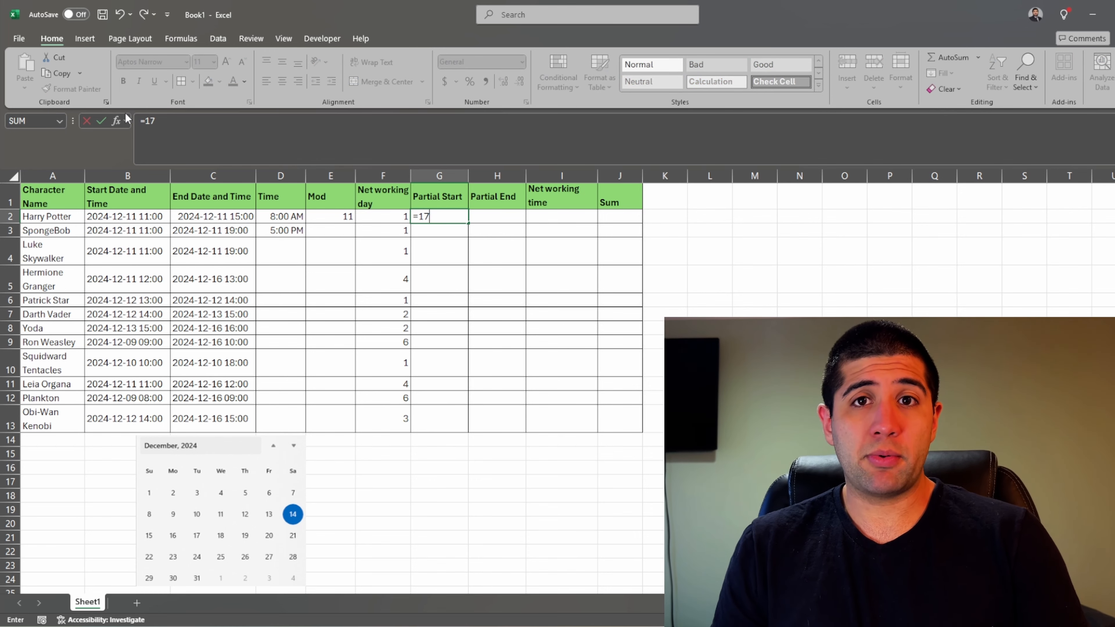
pyautogui.write('-')
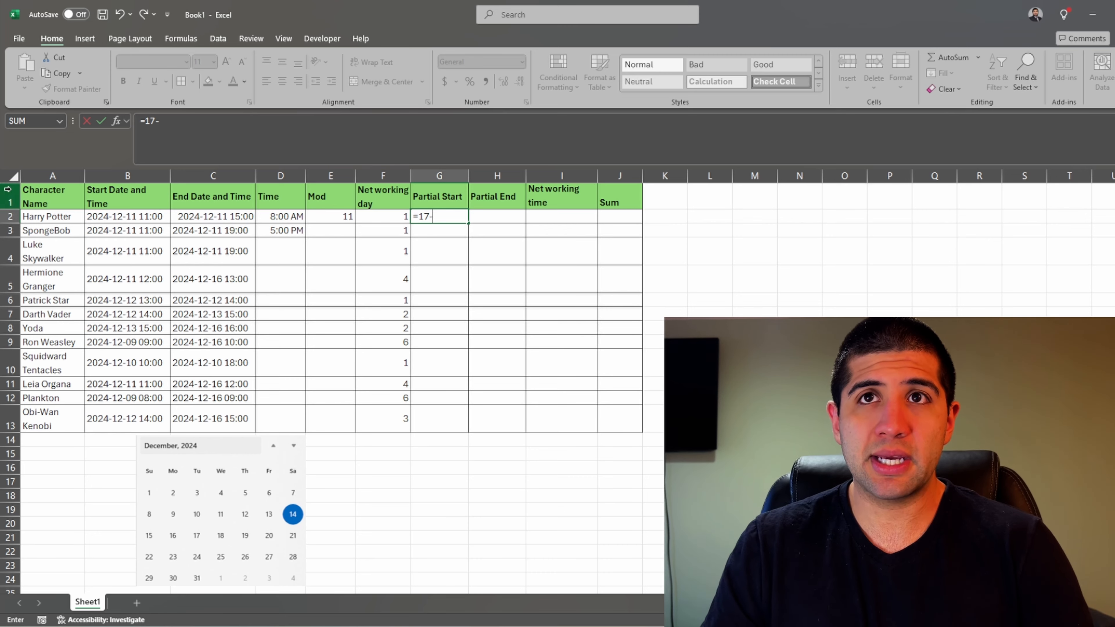
pyautogui.write('11')
pyautogui.press('Return')
pyautogui.press('Up')
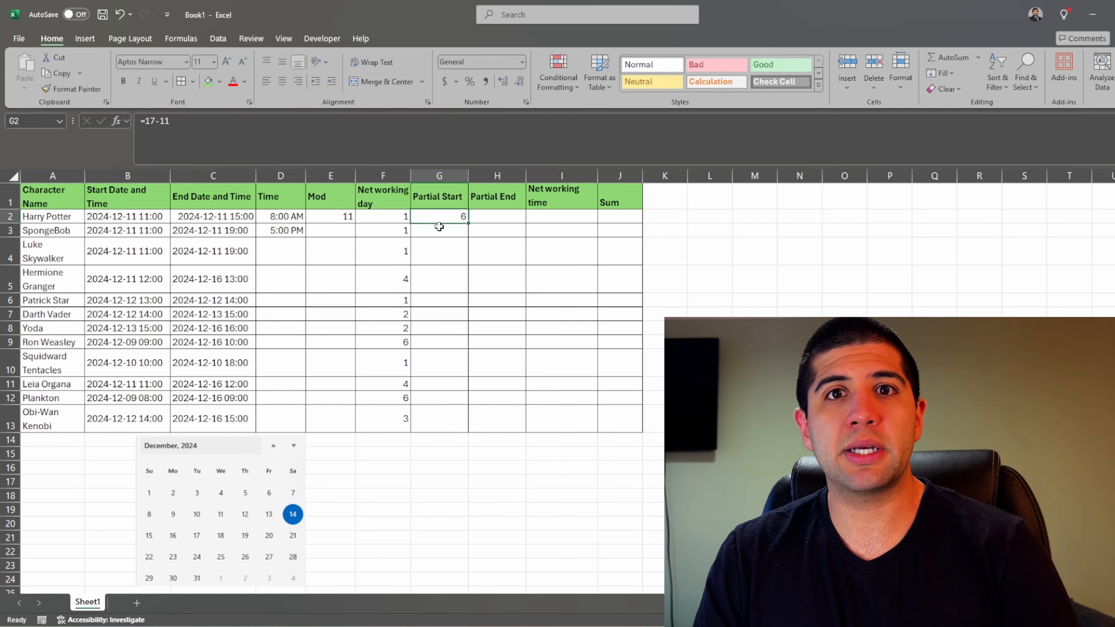
pyautogui.hotkey('ctrl', 'z')
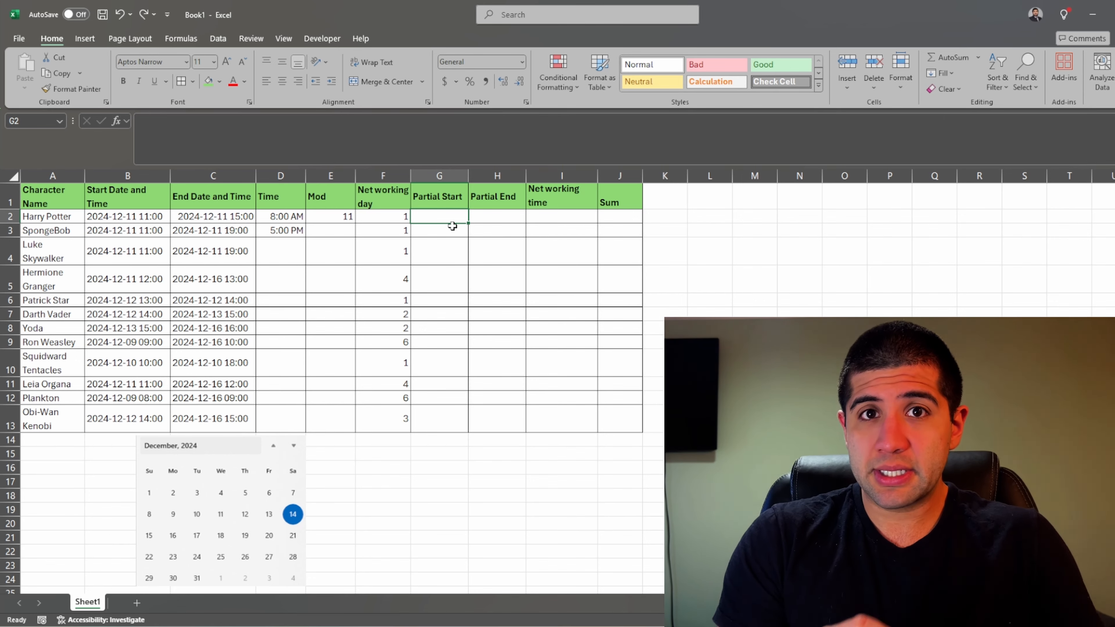
# Calculate the partial start time in G2 with =TIME(17,0,0)-MOD(B2,1).
pyautogui.write('=TIME(17')
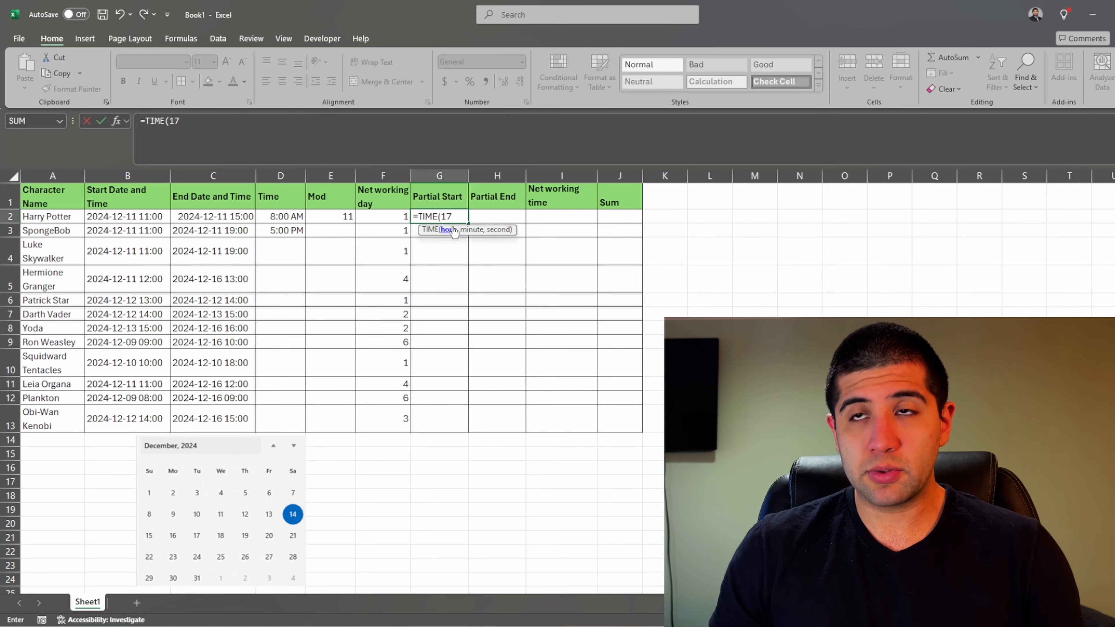
pyautogui.write(',0,0')
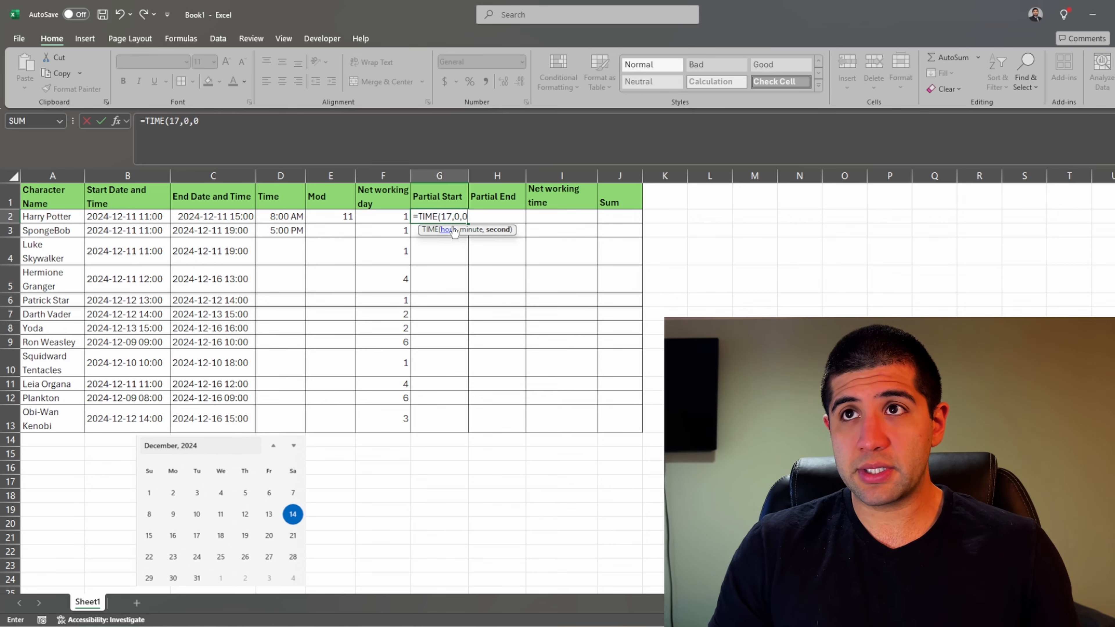
pyautogui.write(')-mod(')
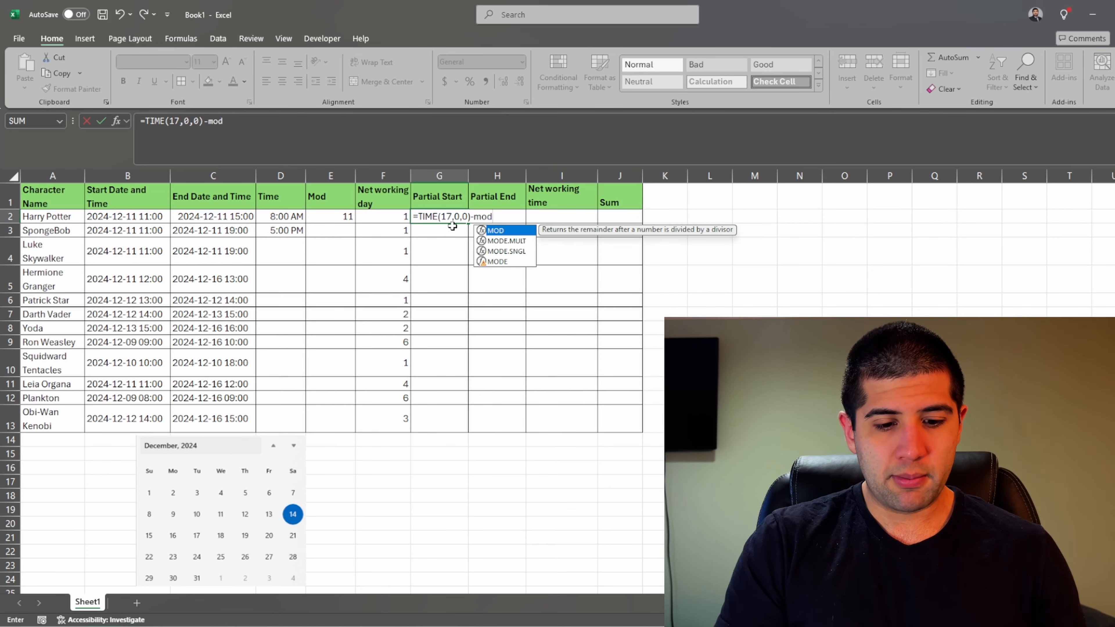
pyautogui.click(126, 217)
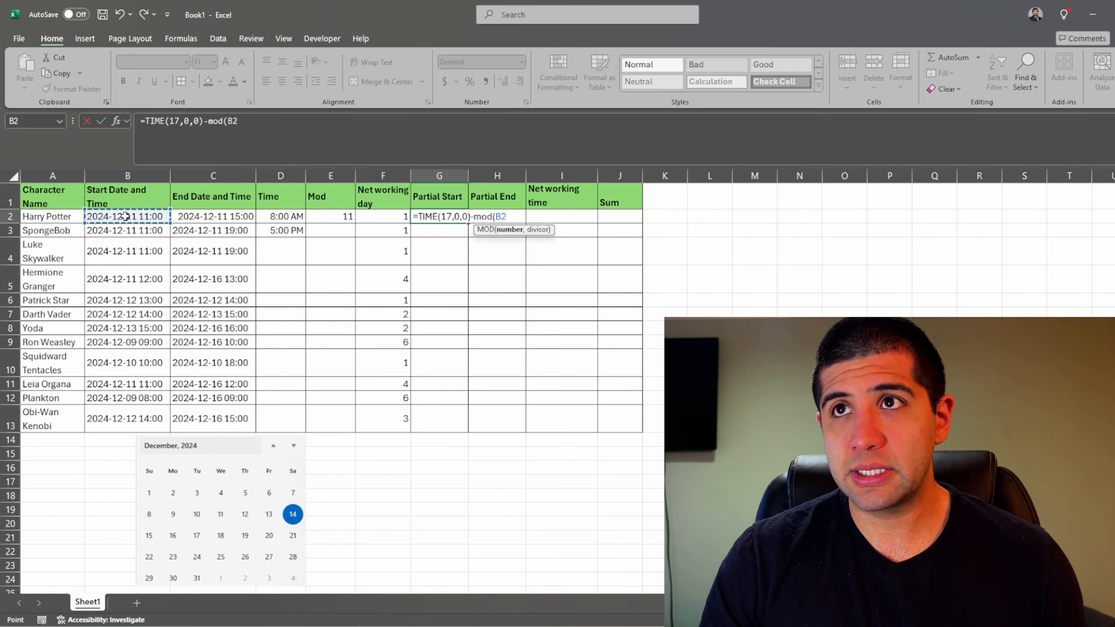
pyautogui.write(',1)')
pyautogui.press('Return')
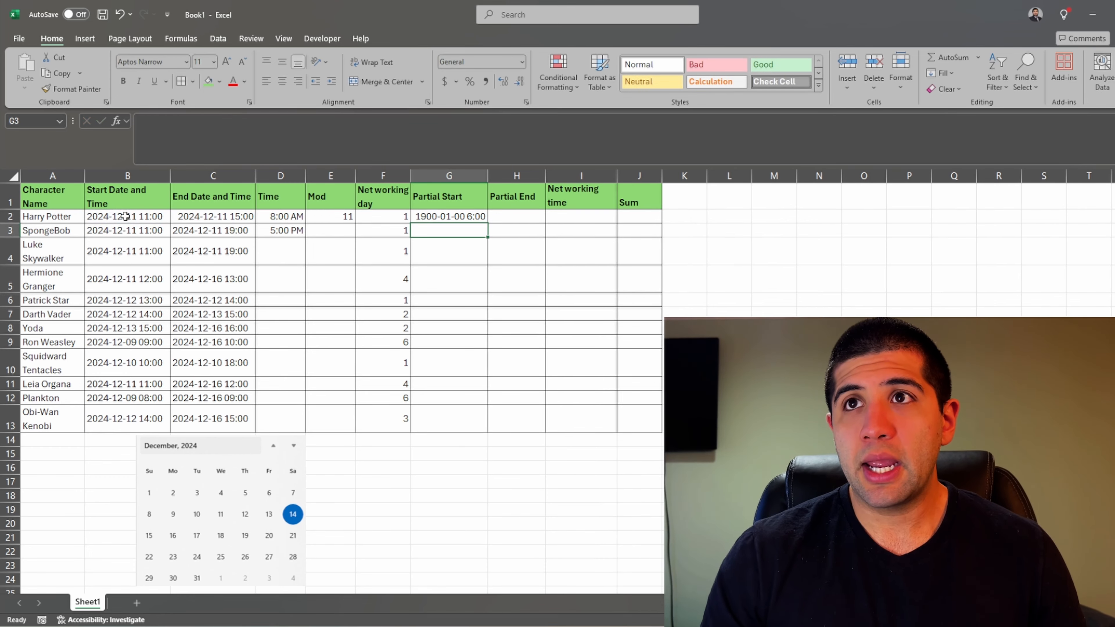
# Convert the G2 result to hours with =(TIME(17,0,0)-MOD(B2,1))*24 and format it as General.
pyautogui.click(466, 214)
pyautogui.click(144, 121)
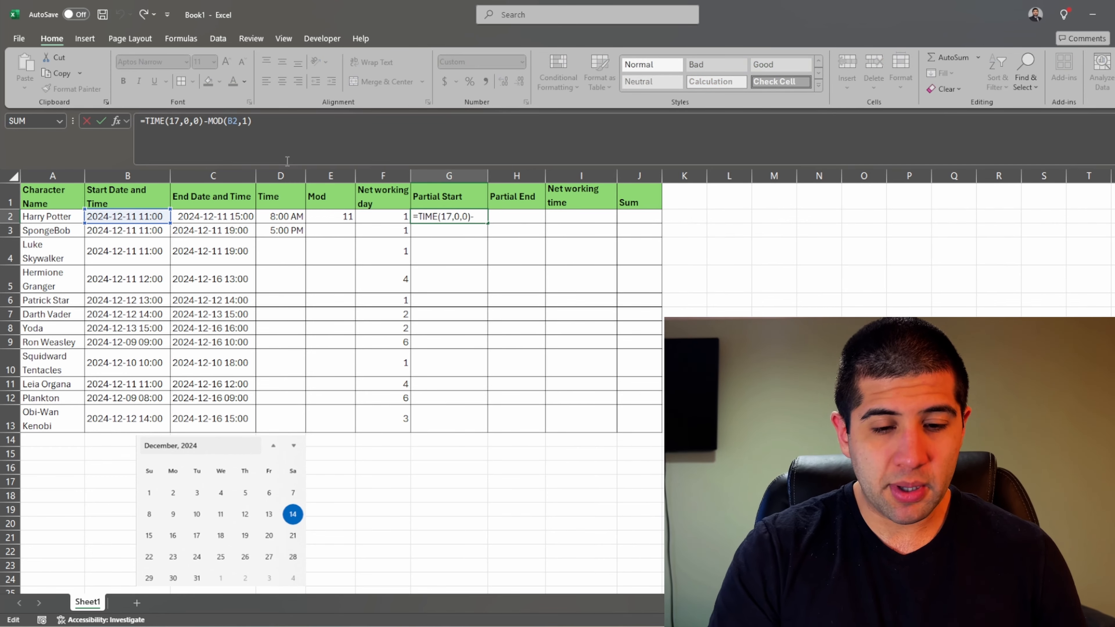
pyautogui.write('(')
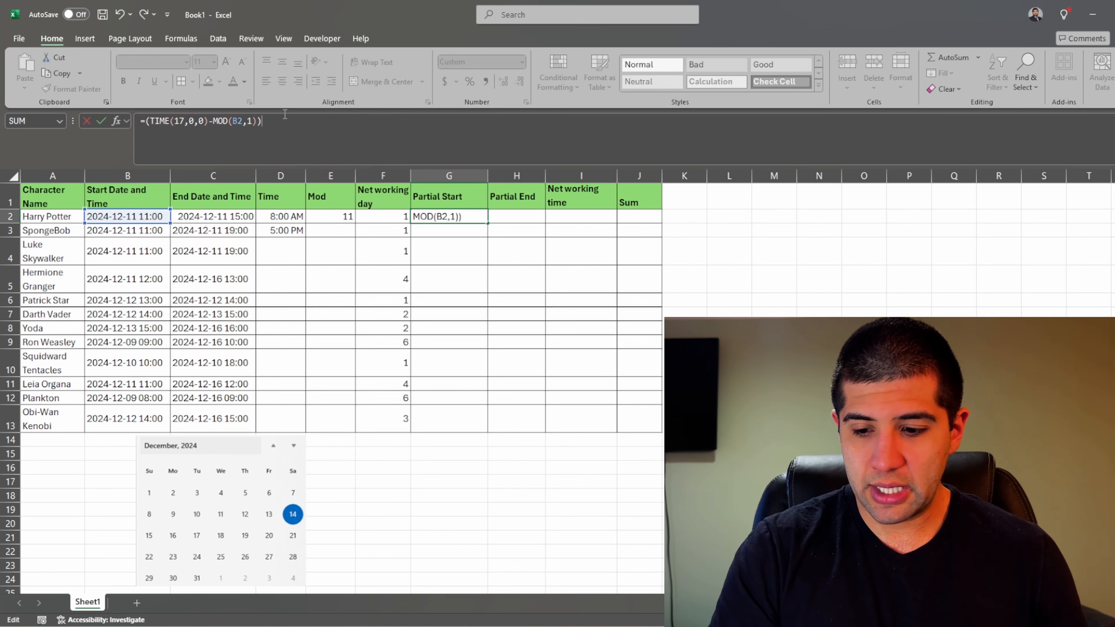
pyautogui.hotkey('ctrl', 'Return')
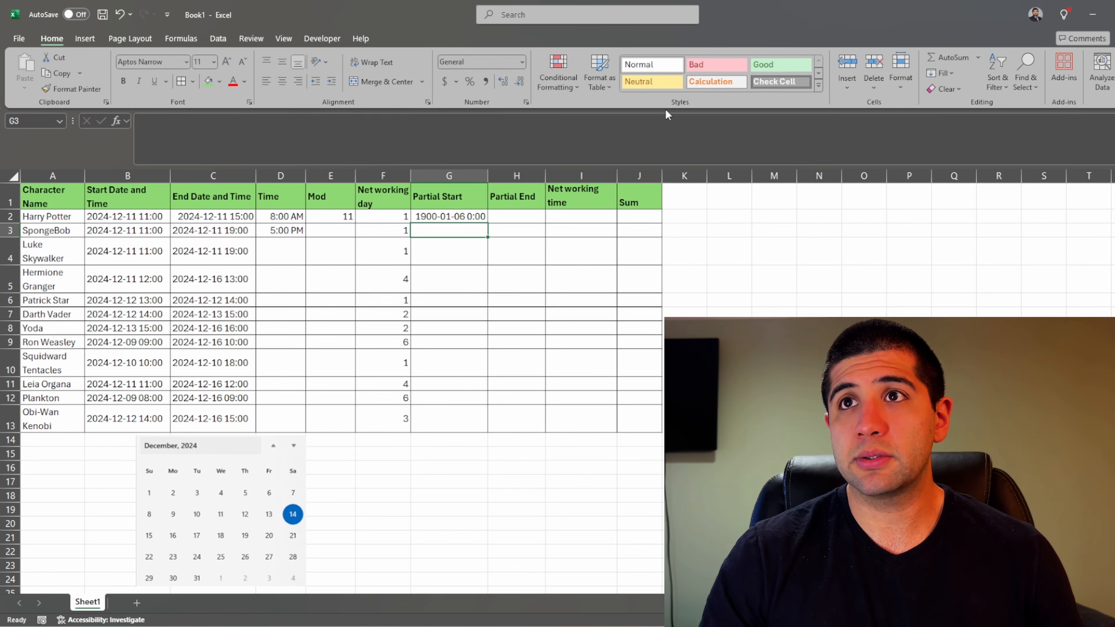
pyautogui.click(521, 61)
pyautogui.click(496, 88)
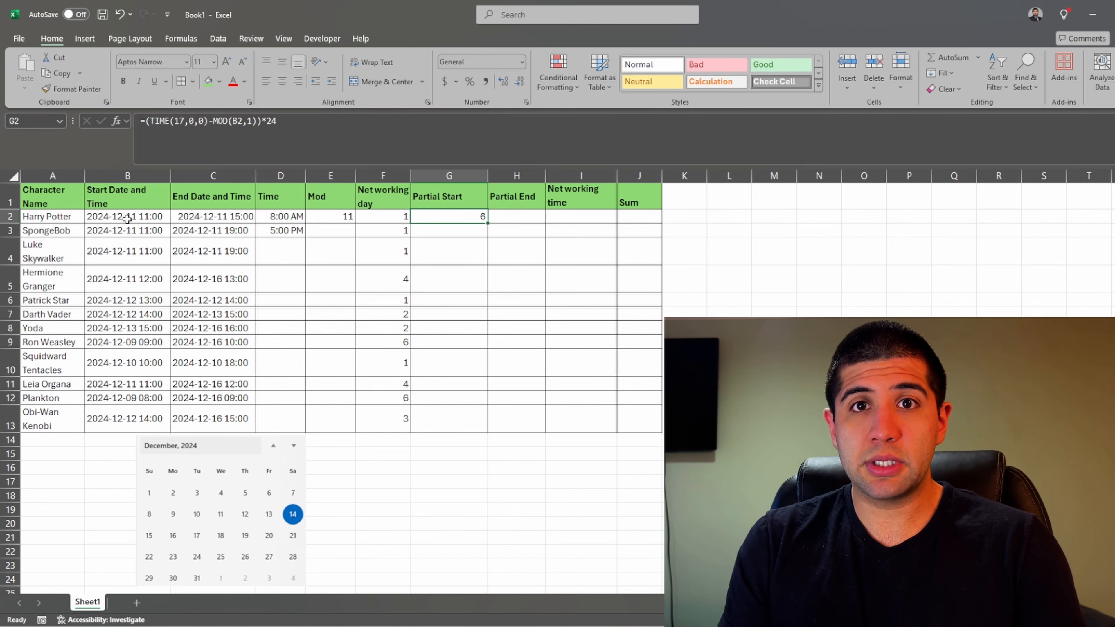
# Replace the G2 formula with =MAX(TIME(17,0,0)-MAX(TIME(8,0,0),MOD(B2,1)),0)*24.
pyautogui.write('=max(')
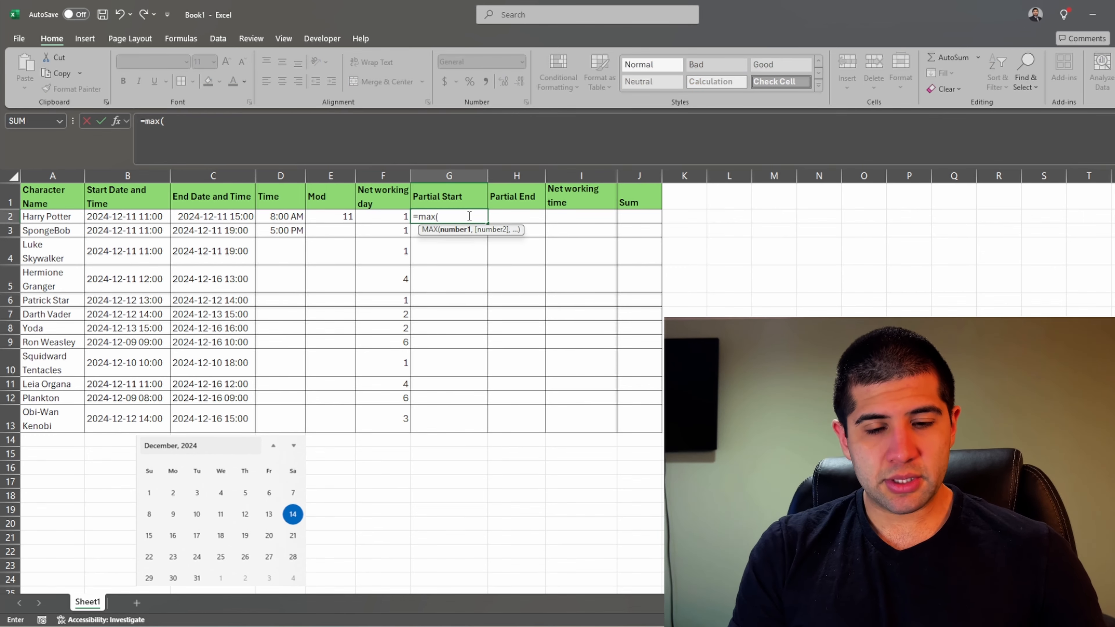
pyautogui.write('time(1')
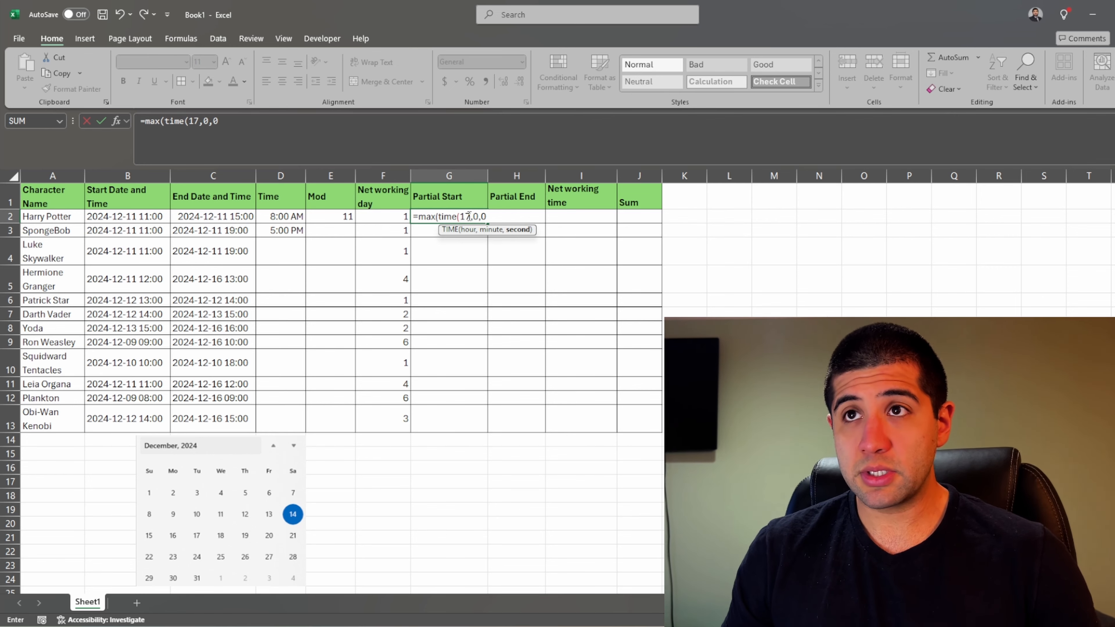
pyautogui.write('7,0,0')
pyautogui.click(323, 121)
pyautogui.write(')-max(')
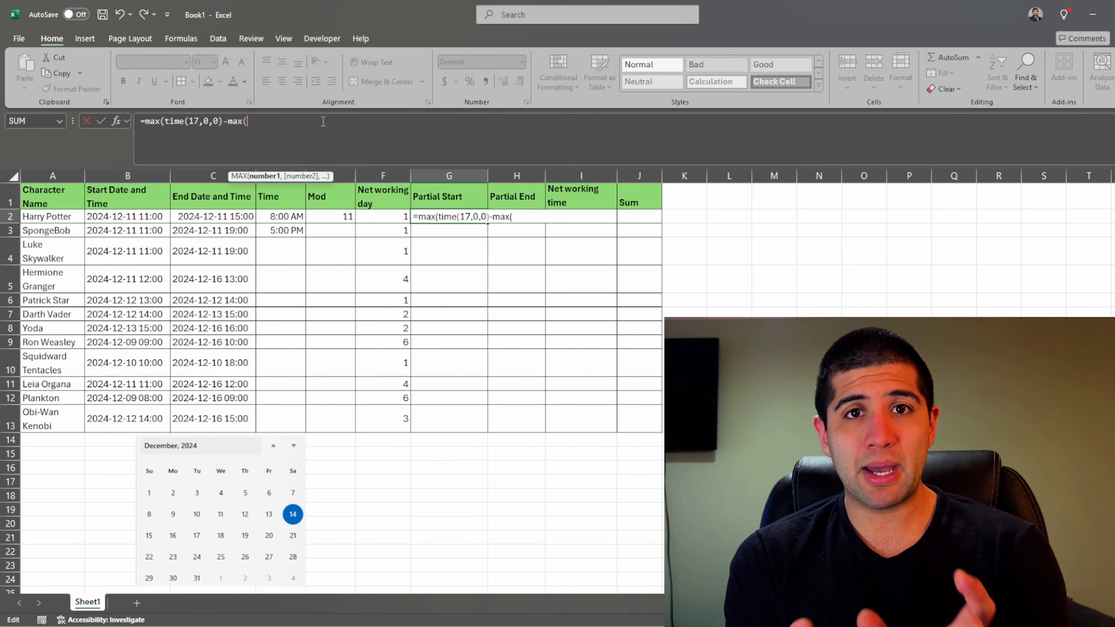
pyautogui.write('tim')
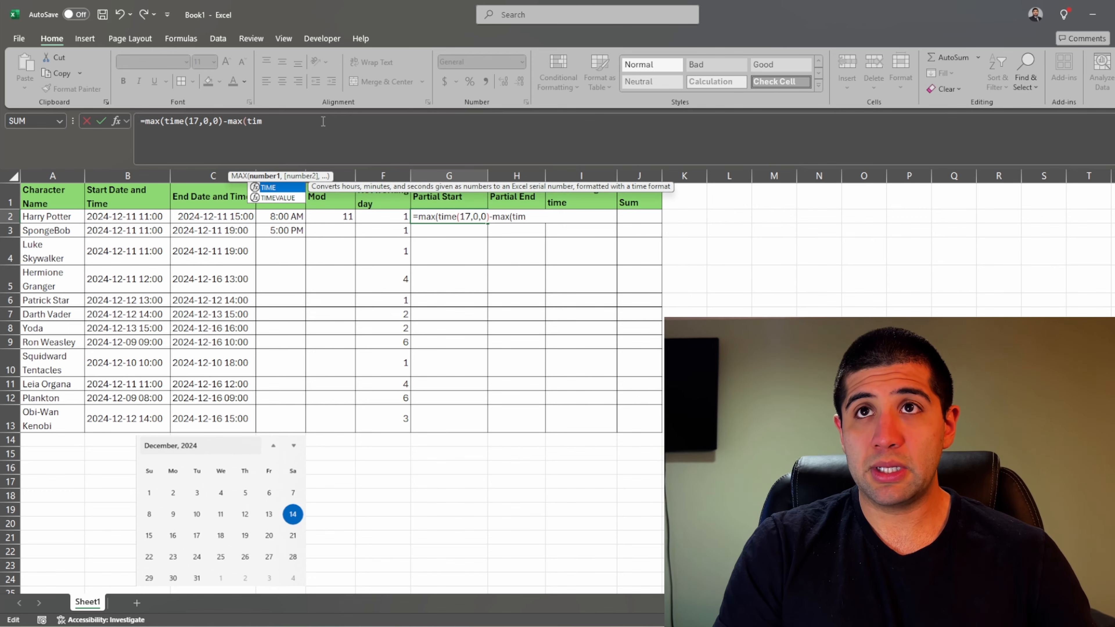
pyautogui.write('e(8,0,0),')
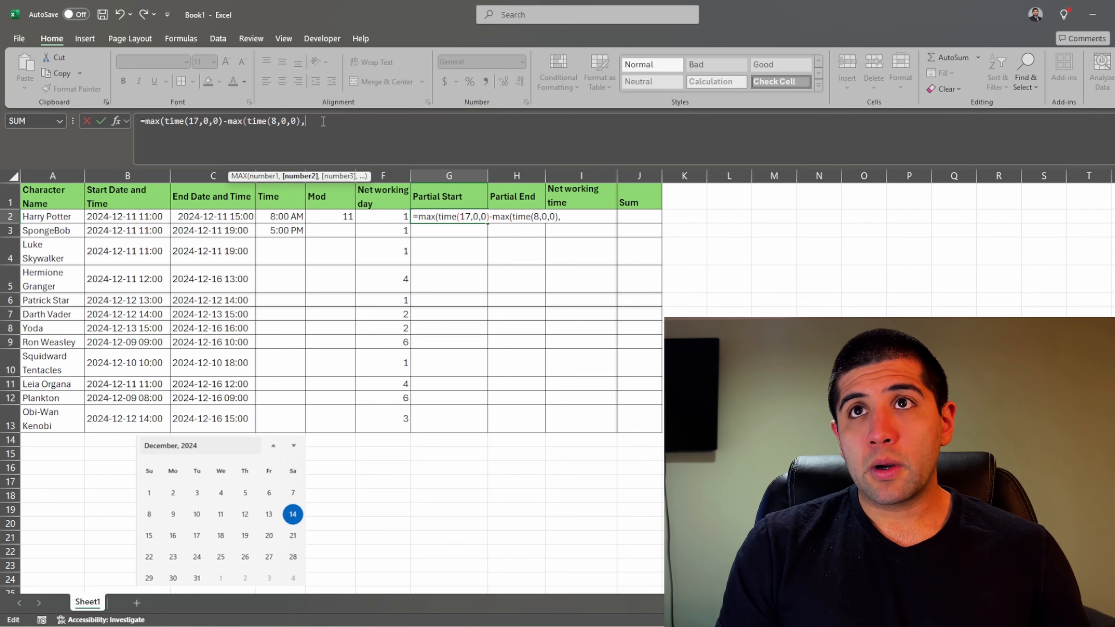
pyautogui.write('mod(')
pyautogui.click(152, 219)
pyautogui.write(',1))')
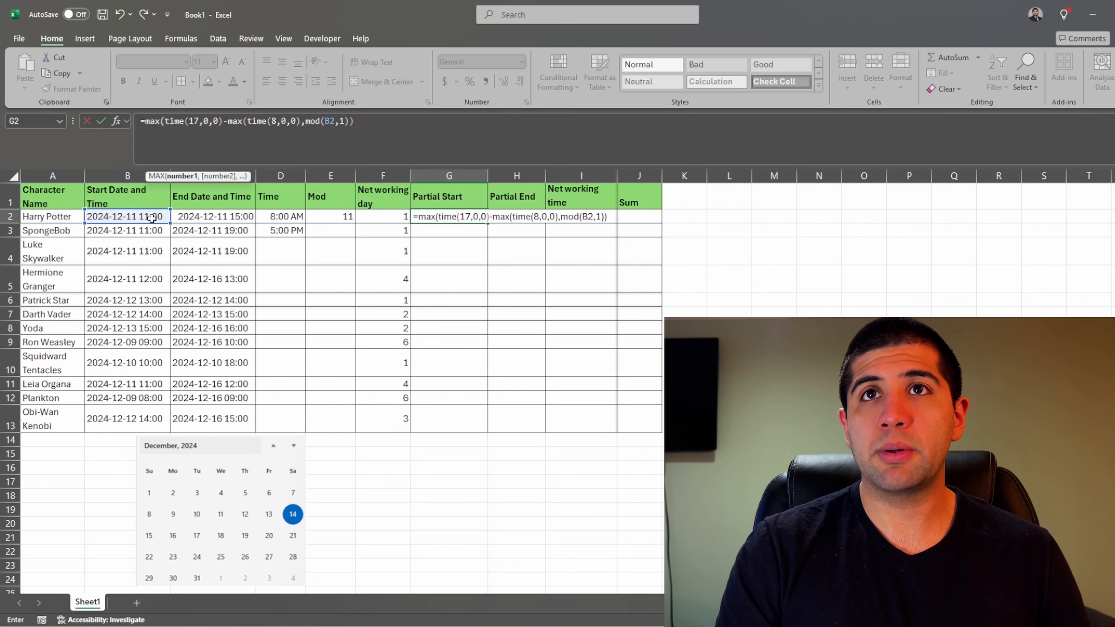
pyautogui.write(')')
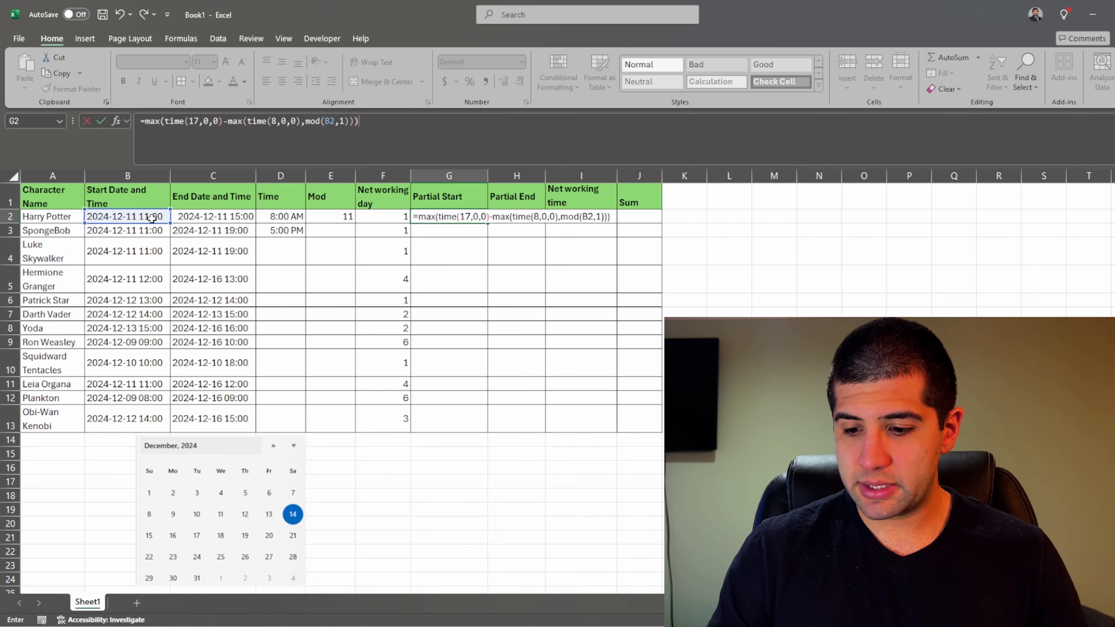
pyautogui.write('*24')
pyautogui.click(373, 153)
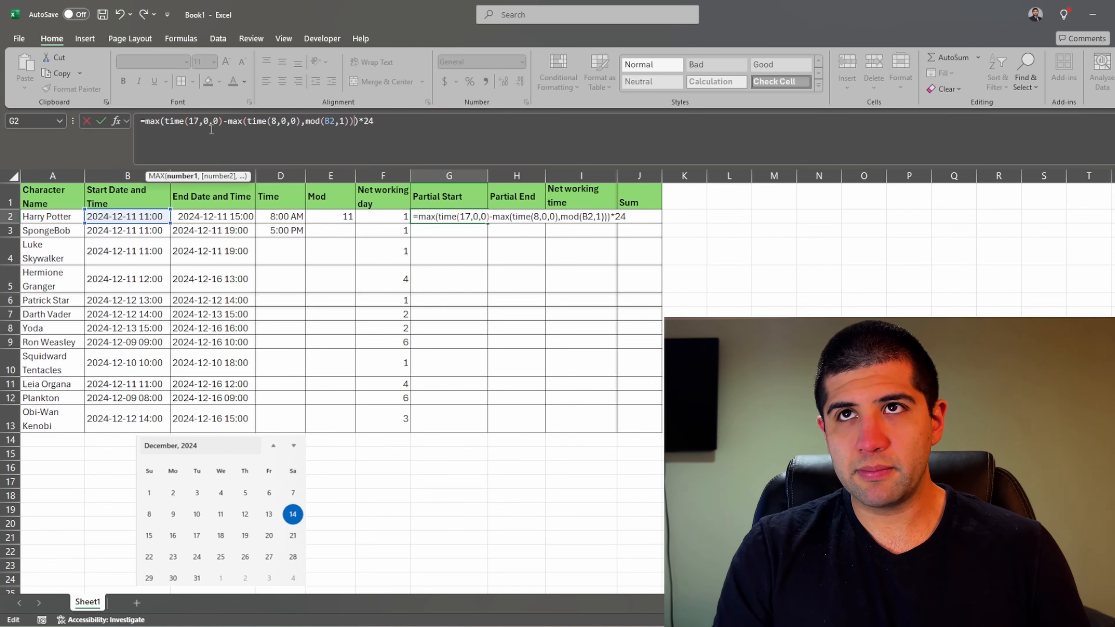
pyautogui.write(',0')
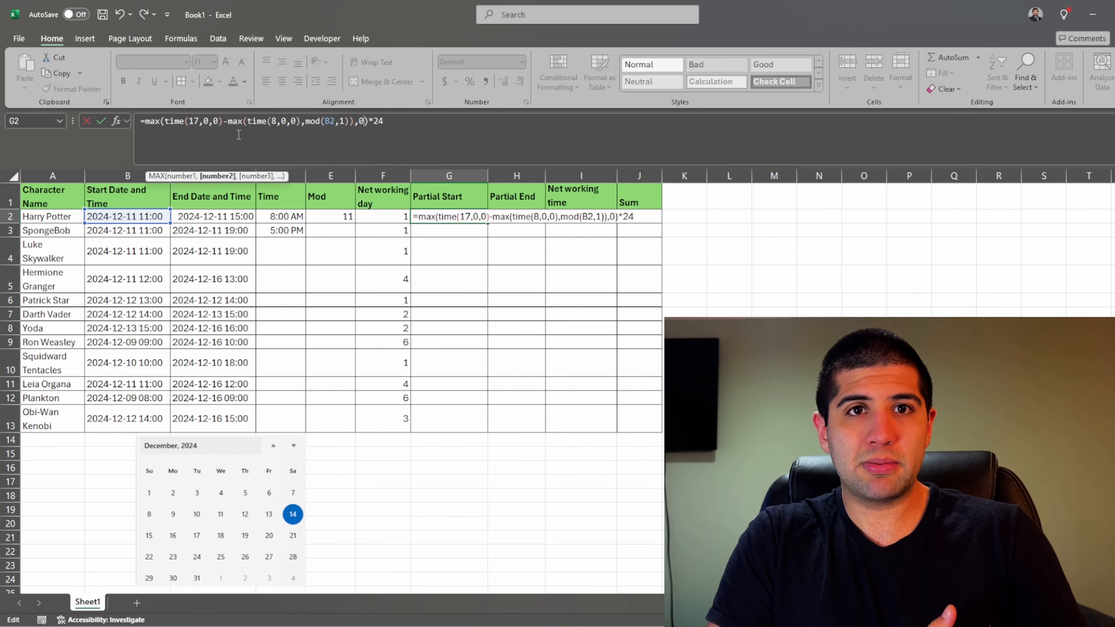
pyautogui.press('Tab')
# Try the partial end calculation in H2 with =15-8.
pyautogui.write('=')
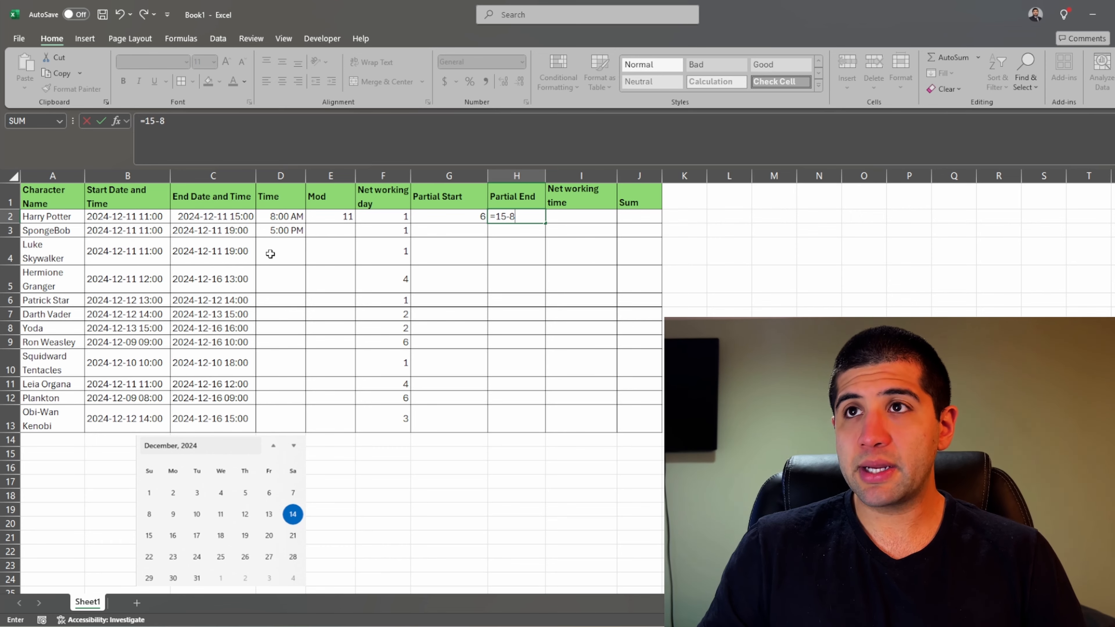
pyautogui.press('Return')
pyautogui.click(509, 216)
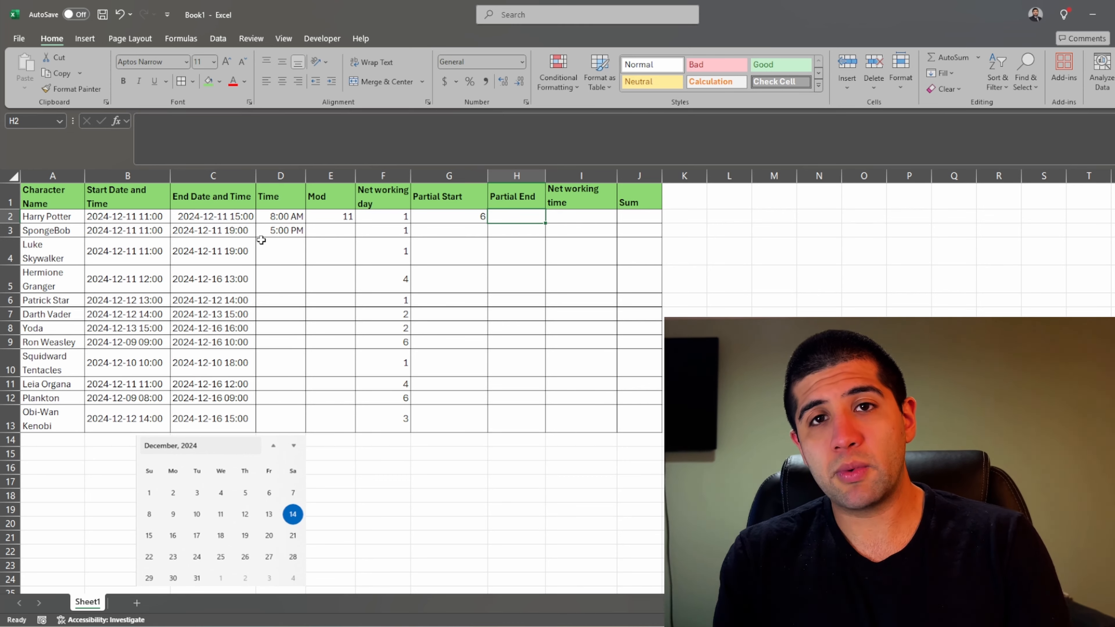
# Calculate the partial end time in H2 with =MAX(MIN(MOD(C2,1),TIME(17,0,0))-TIME(8,0,0),0).
pyautogui.write('=MAX(')
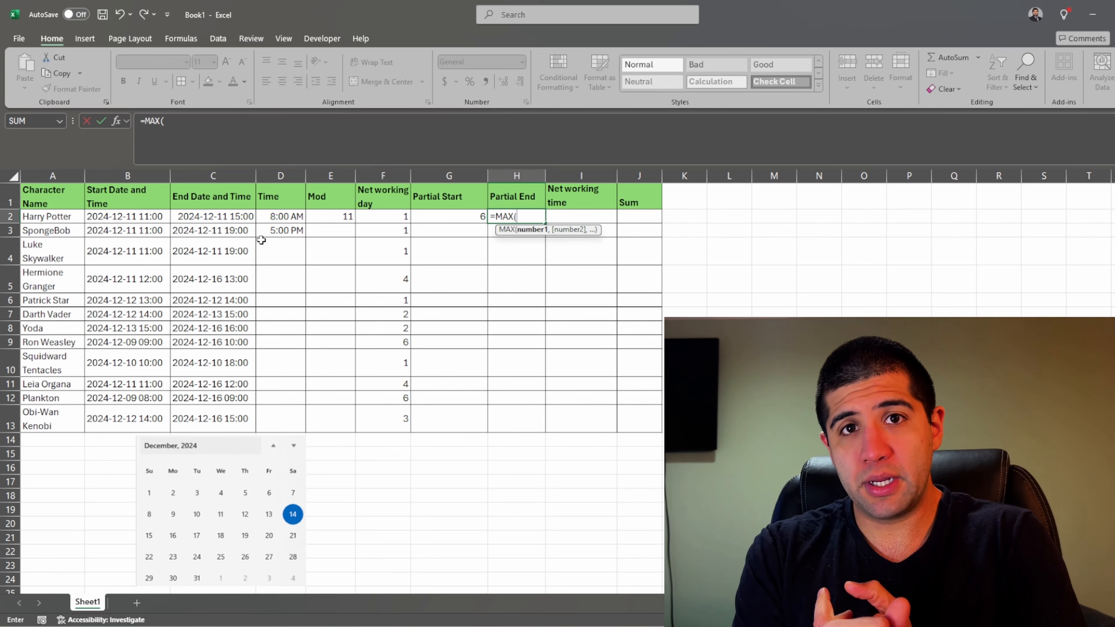
pyautogui.write('mod(')
pyautogui.click(226, 220)
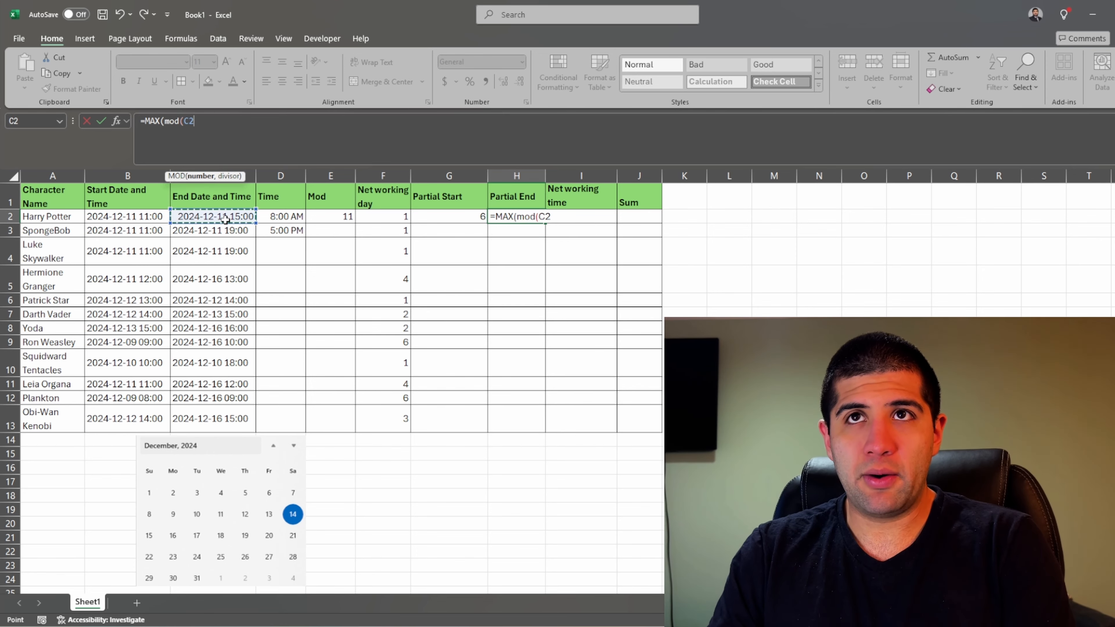
pyautogui.write(',1)-time(8,0,0')
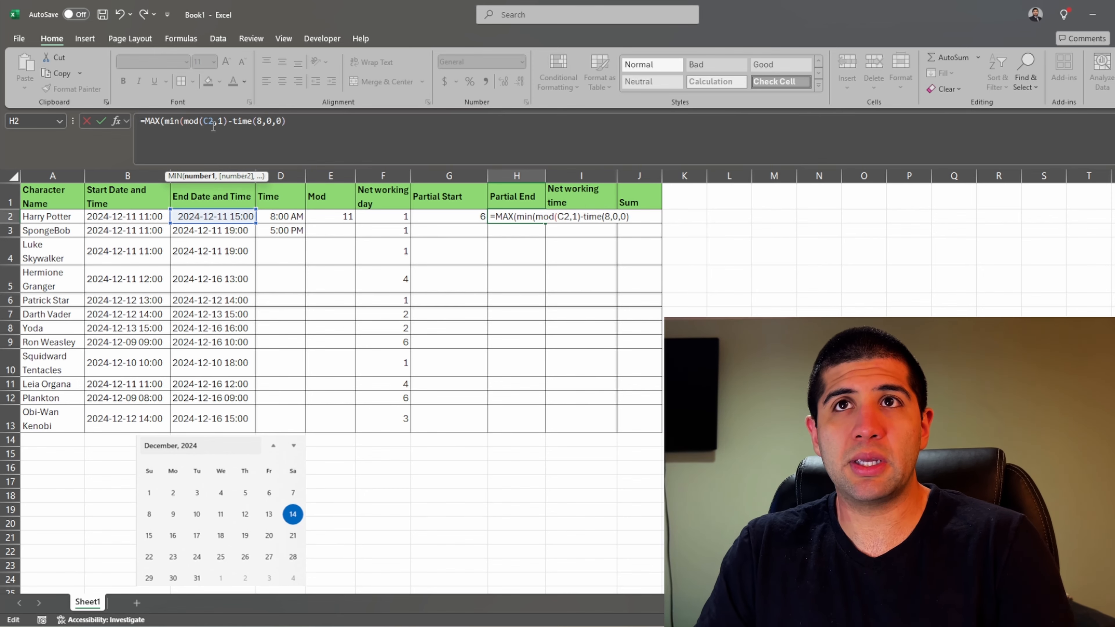
pyautogui.write(',')
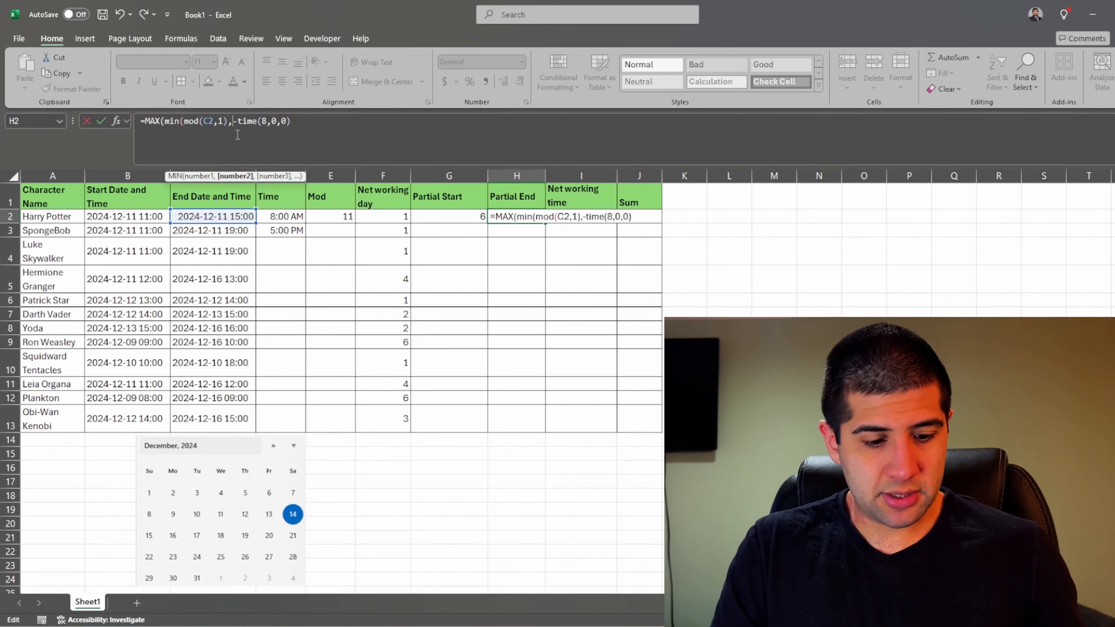
pyautogui.write('time(17,0,0)')
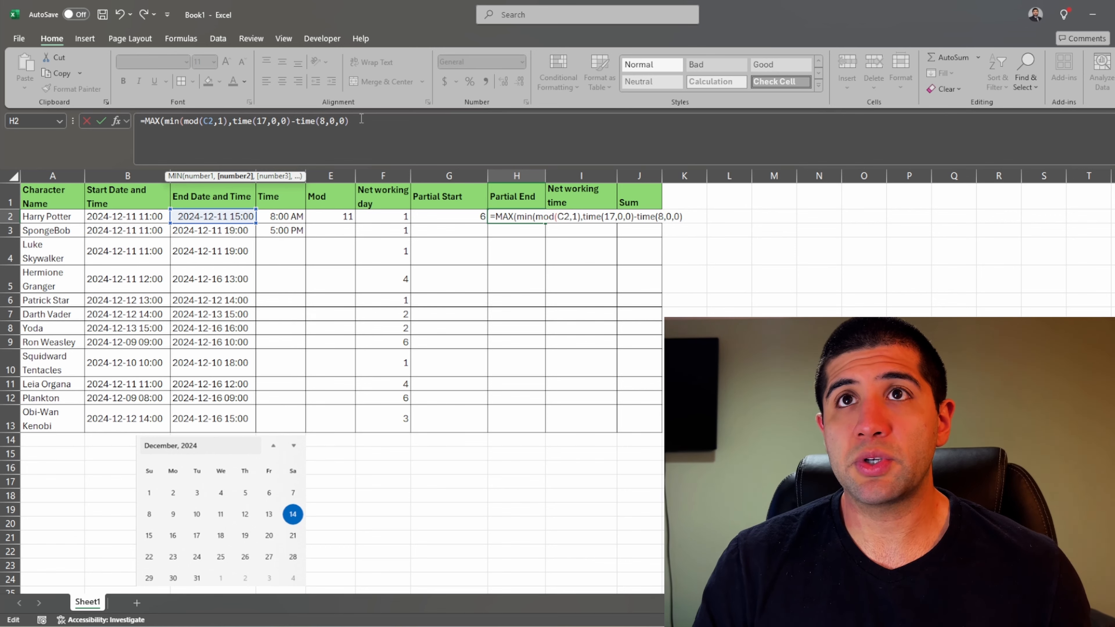
pyautogui.write(')-time(8,0,0),')
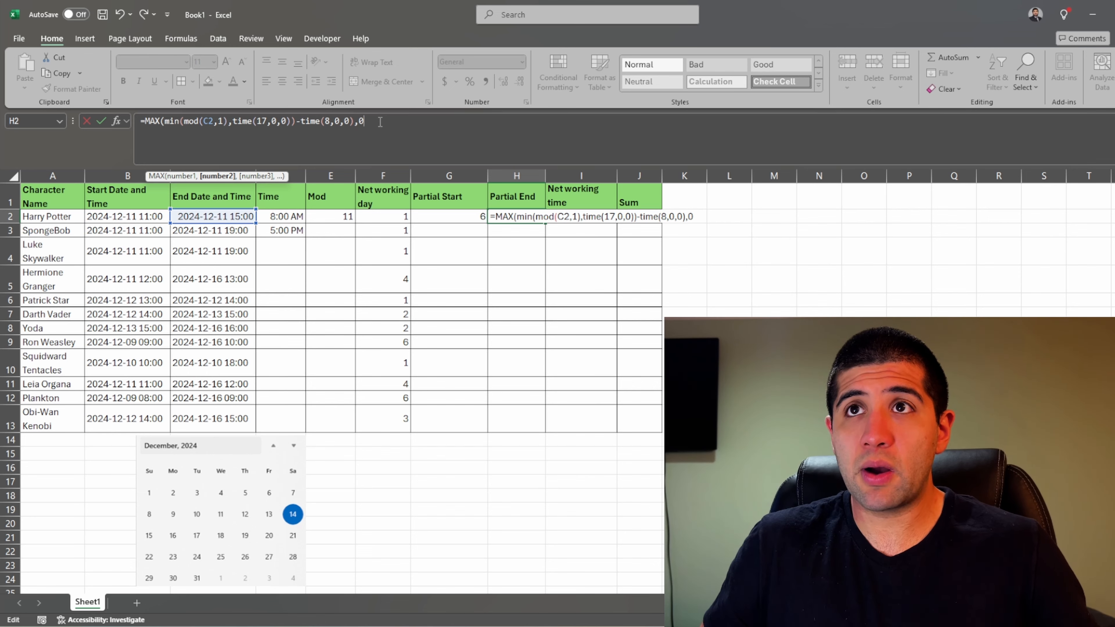
pyautogui.write('0)')
pyautogui.press('Return')
pyautogui.press('Up')
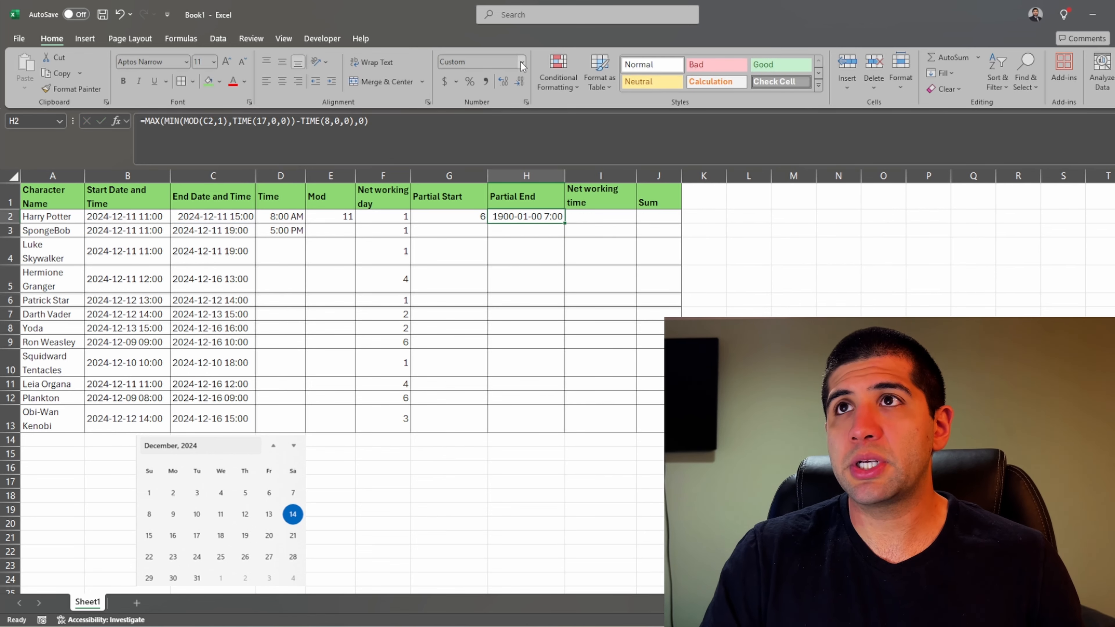
# Format H2 as General and convert its result to hours by appending *24 to the formula.
pyautogui.click(521, 62)
pyautogui.click(504, 92)
pyautogui.click(430, 121)
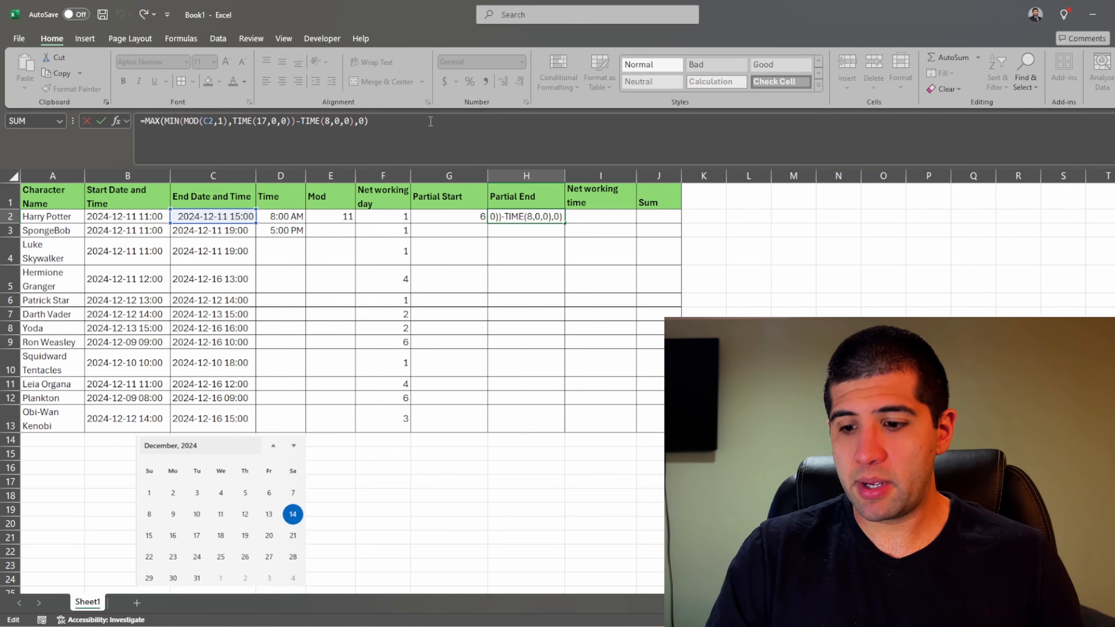
pyautogui.write('*24')
pyautogui.press('Return')
# Fill the partial start and partial end formulas from G2:H2 down to row 13.
pyautogui.click(506, 247)
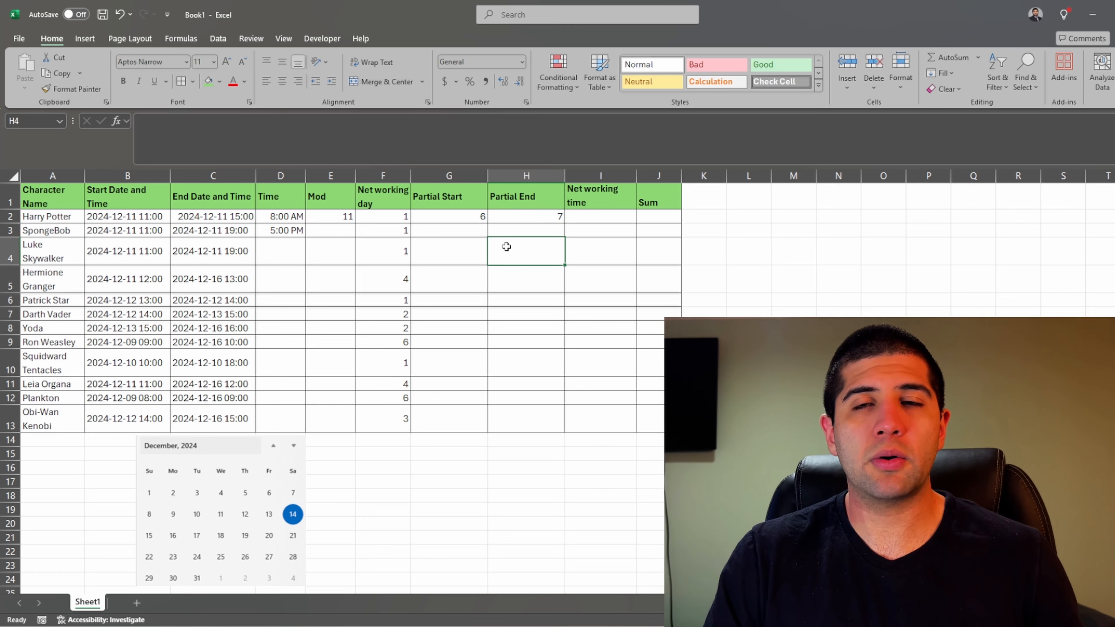
pyautogui.moveTo(465, 216); pyautogui.dragTo(568, 425)
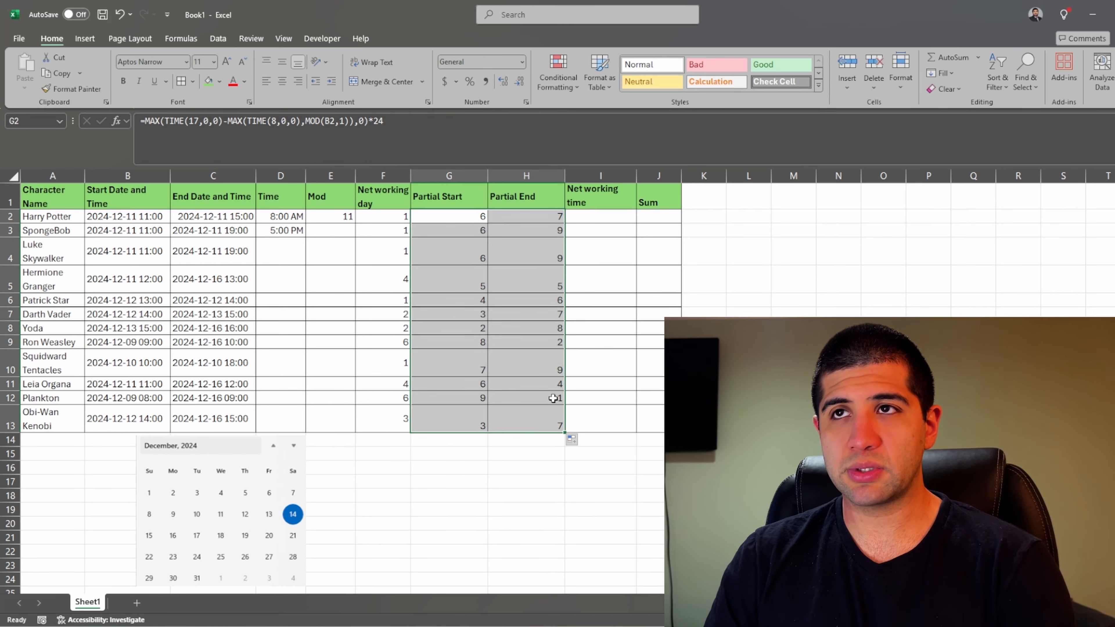
# Calculate the net working time in I2 with =(NETWORKDAYS(B2,C2)-2)*9 and format the cell as General.
pyautogui.click(589, 216)
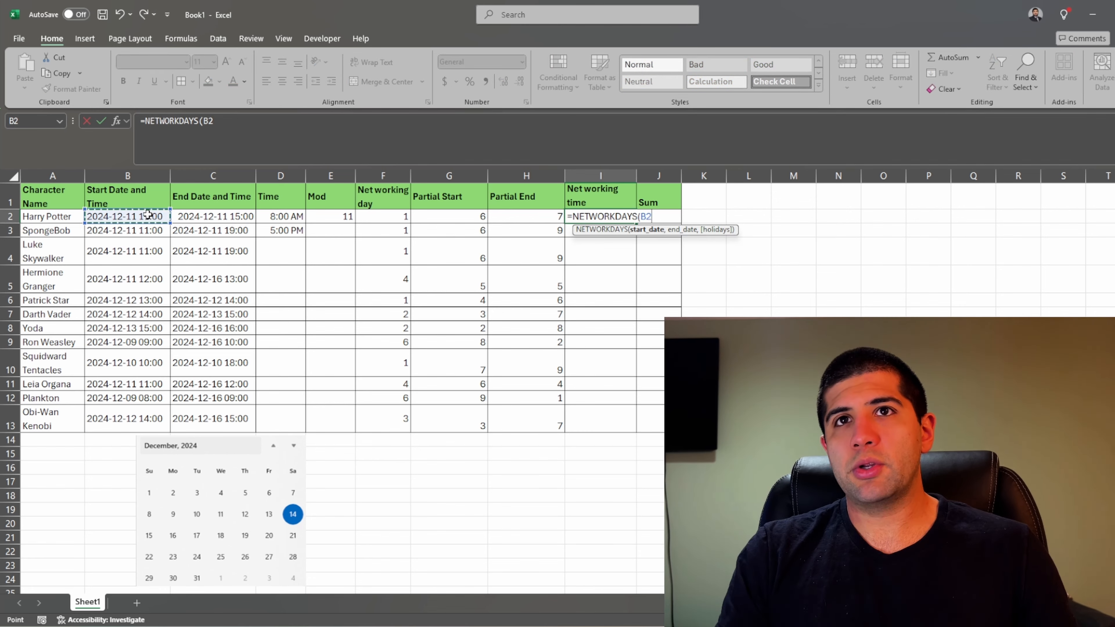
pyautogui.write(',')
pyautogui.click(198, 217)
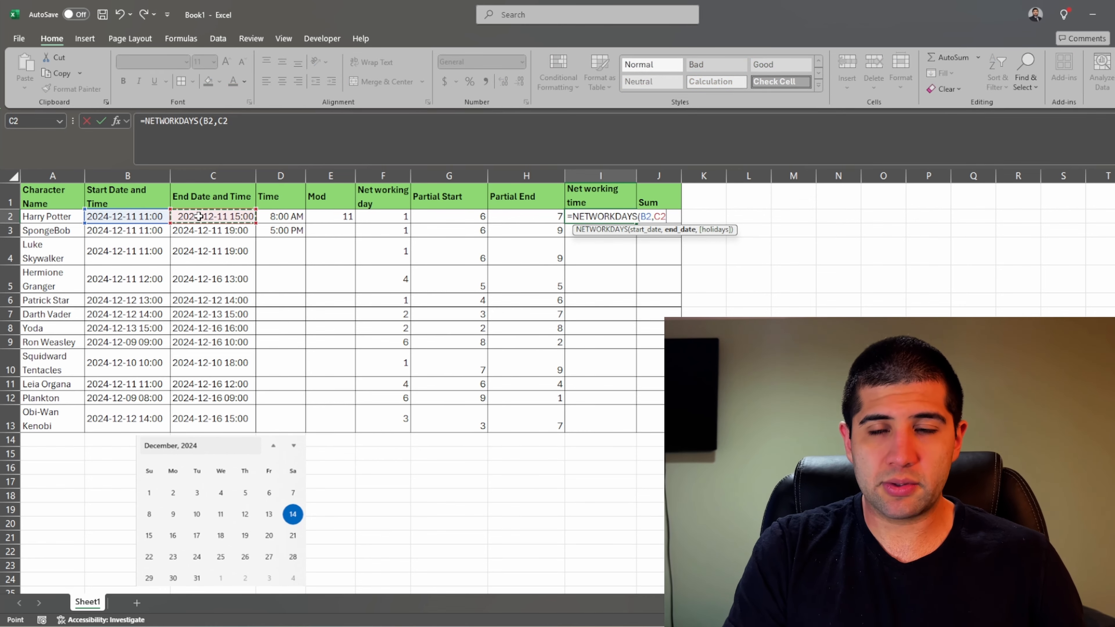
pyautogui.write(')-2')
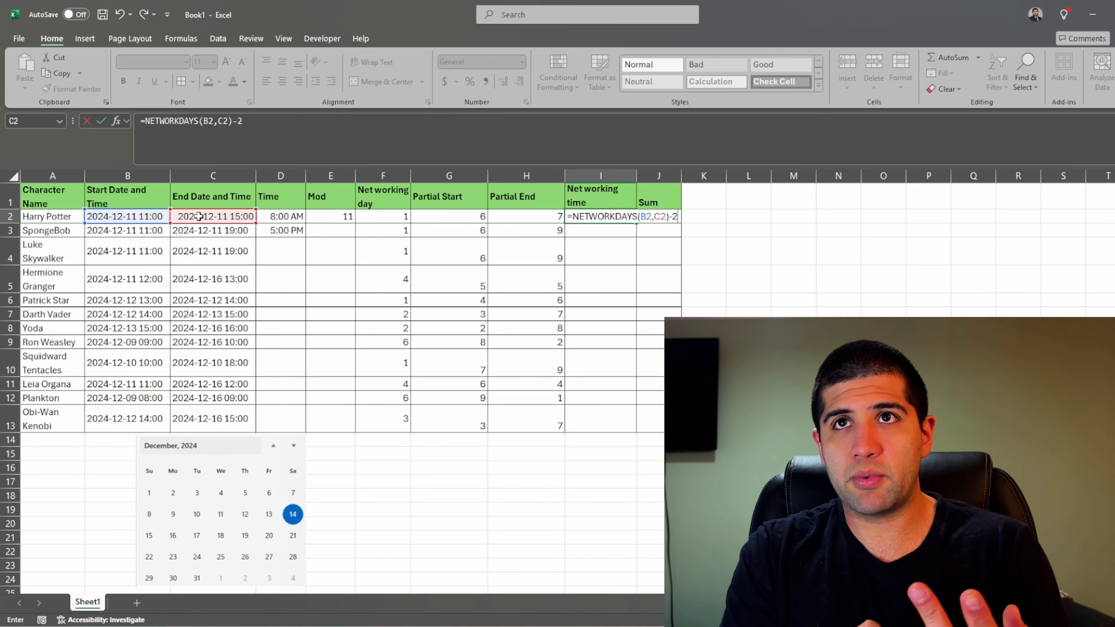
pyautogui.write(')*9')
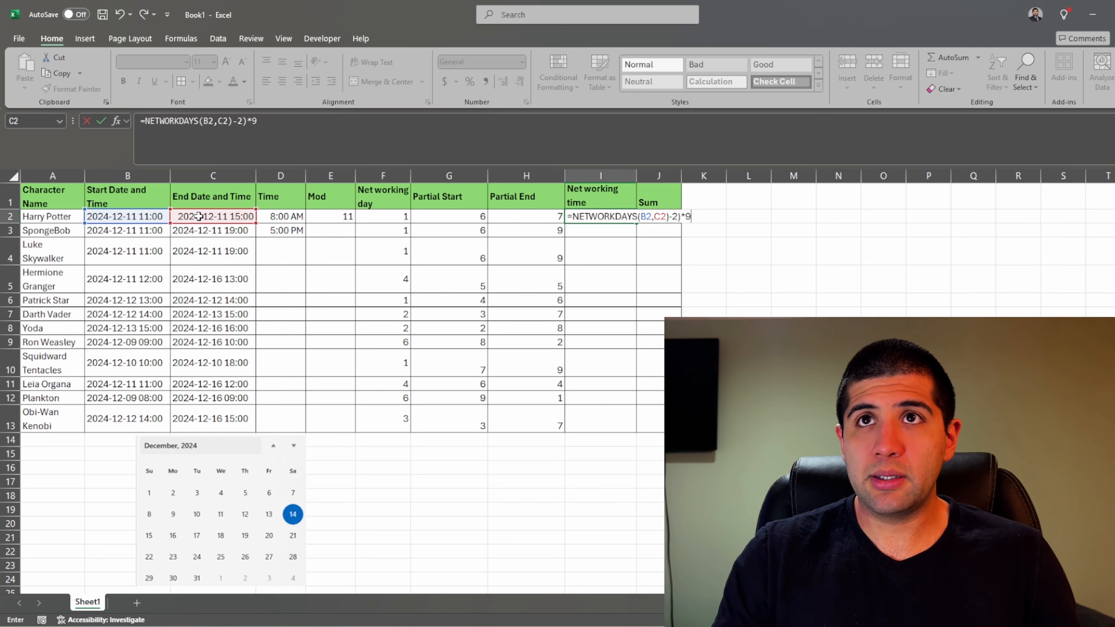
pyautogui.write('(')
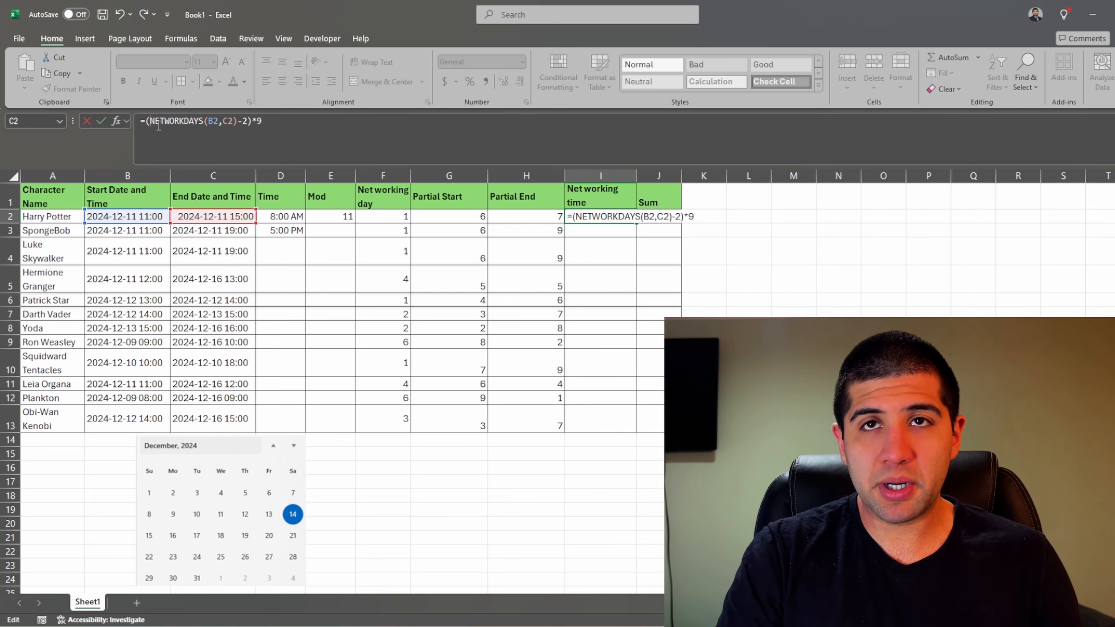
pyautogui.hotkey('ctrl', 'Return')
pyautogui.click(522, 62)
pyautogui.click(515, 86)
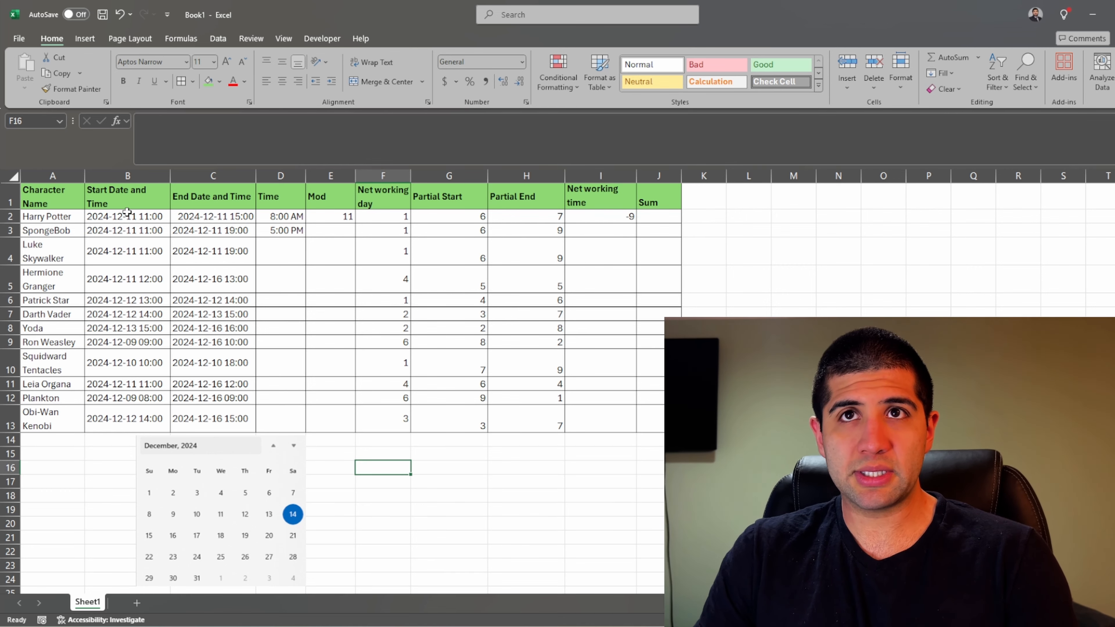
# Enter the check calculation =15-11 in F16, and total G2:I2 in J2 with the SUM function.
pyautogui.write('=15-11')
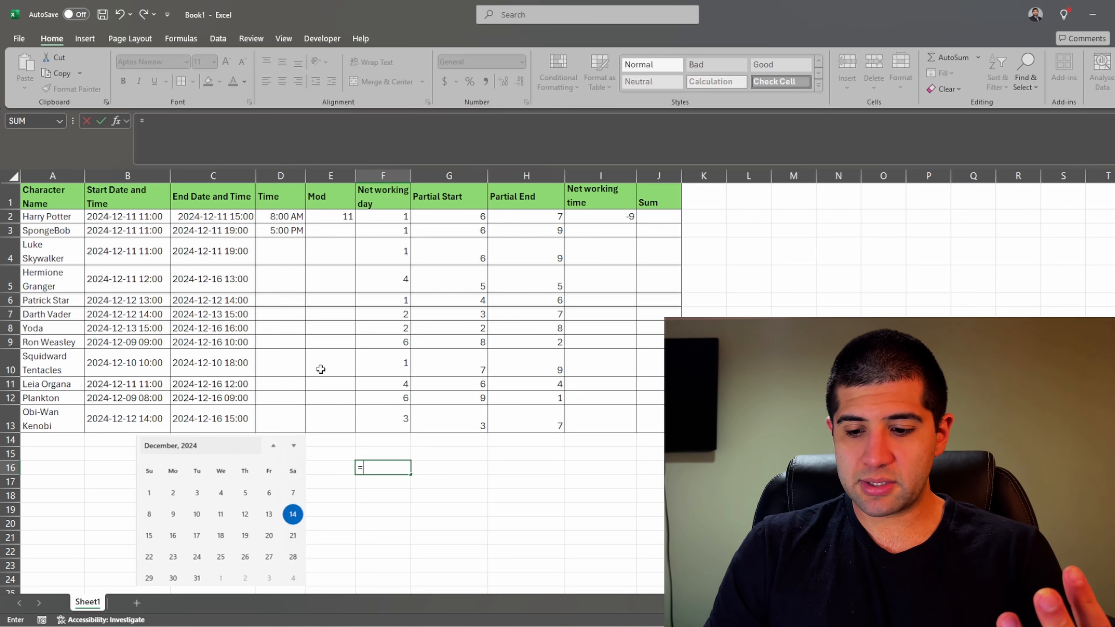
pyautogui.press('Return')
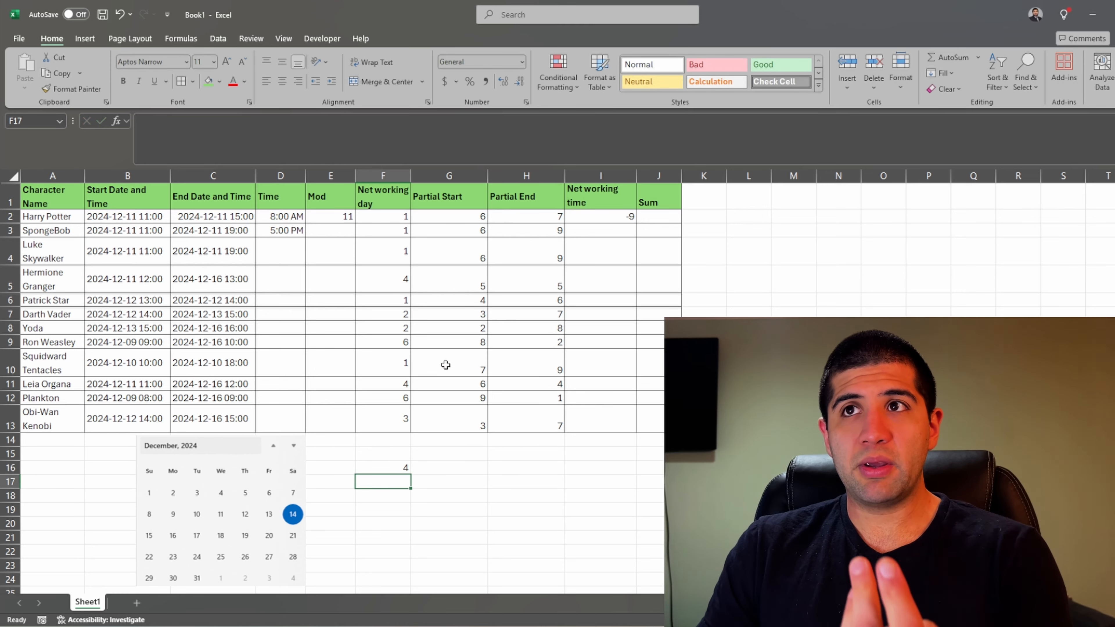
pyautogui.click(669, 217)
pyautogui.write('=si')
pyautogui.moveTo(450, 216); pyautogui.dragTo(614, 217)
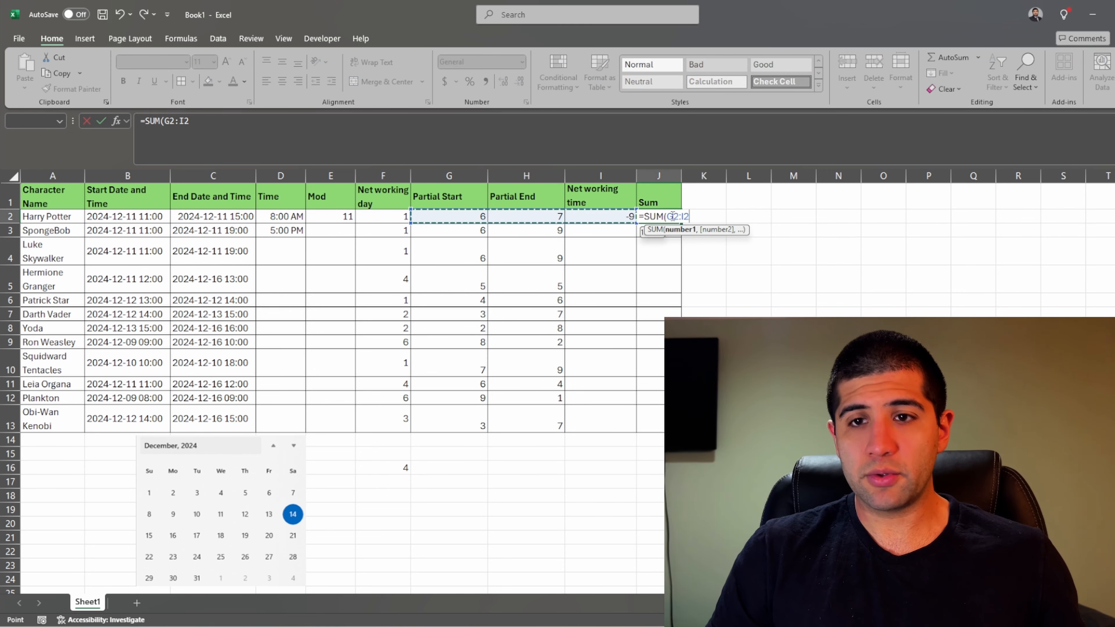
pyautogui.press('Return')
# Fill the net working time and sum formulas from I2 and J2 down to row 13, and shade J2:J13 orange.
pyautogui.click(671, 214)
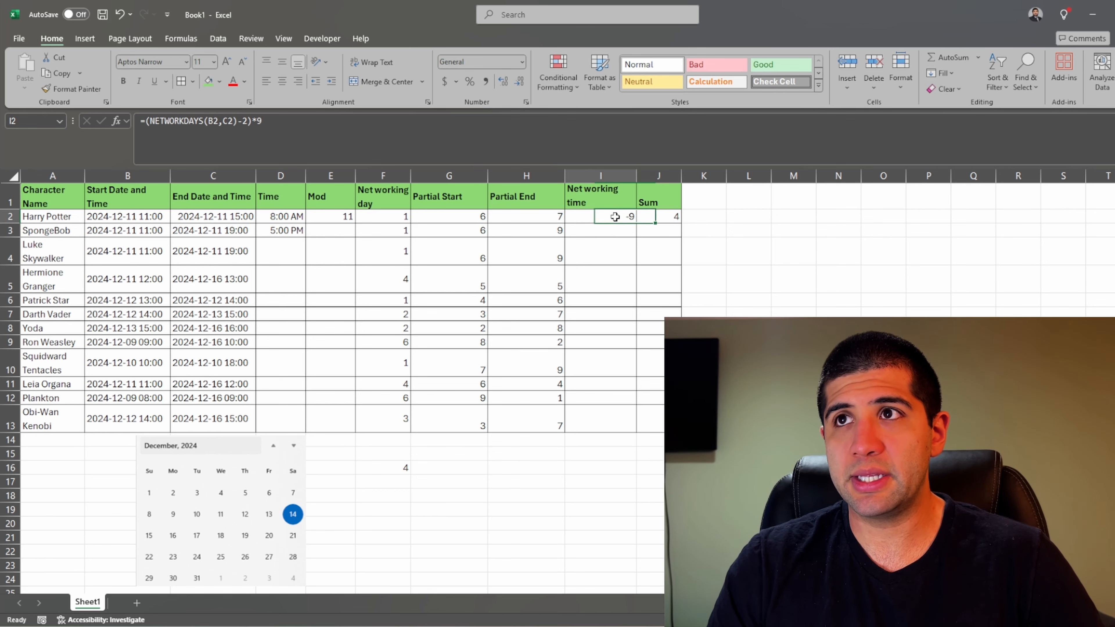
pyautogui.moveTo(614, 217); pyautogui.dragTo(660, 418)
pyautogui.doubleClick(681, 224)
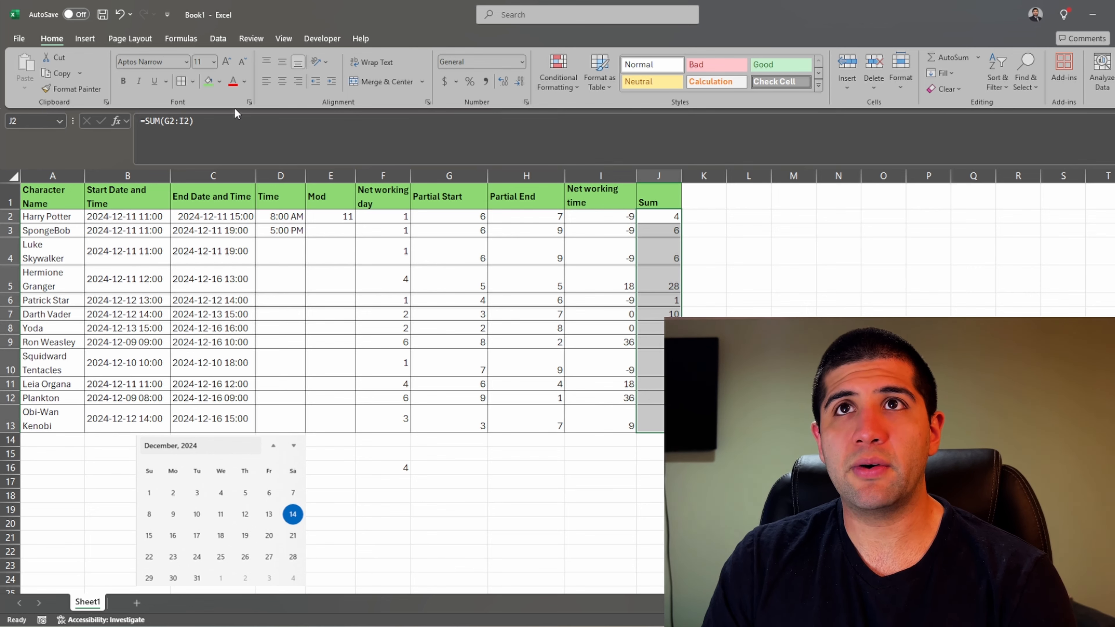
pyautogui.click(219, 82)
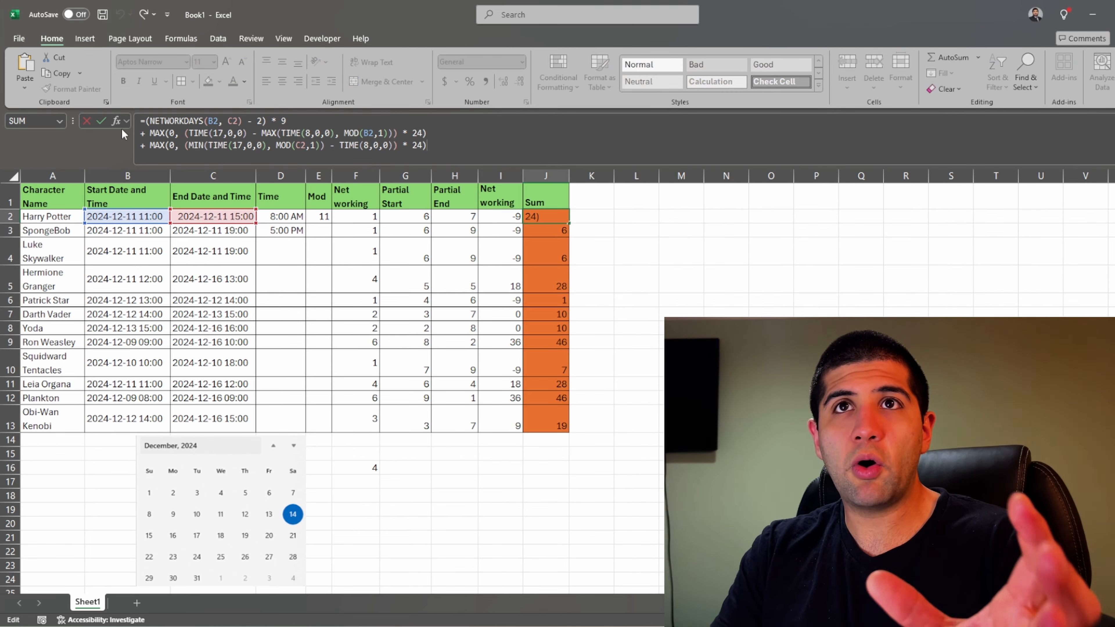
# Enter the combined formula =(NETWORKDAYS(B2,C2)-2)*9+MAX(0,(TIME(17,0,0)-MAX(TIME(8,0,0),MOD(B2,1)))*24)+MAX(0,(MIN(TIME(17,0,0),MOD(C2,1))-TIME(8,0,0))*24) in J2 and format it as General.
pyautogui.moveTo(141, 120); pyautogui.dragTo(461, 159)
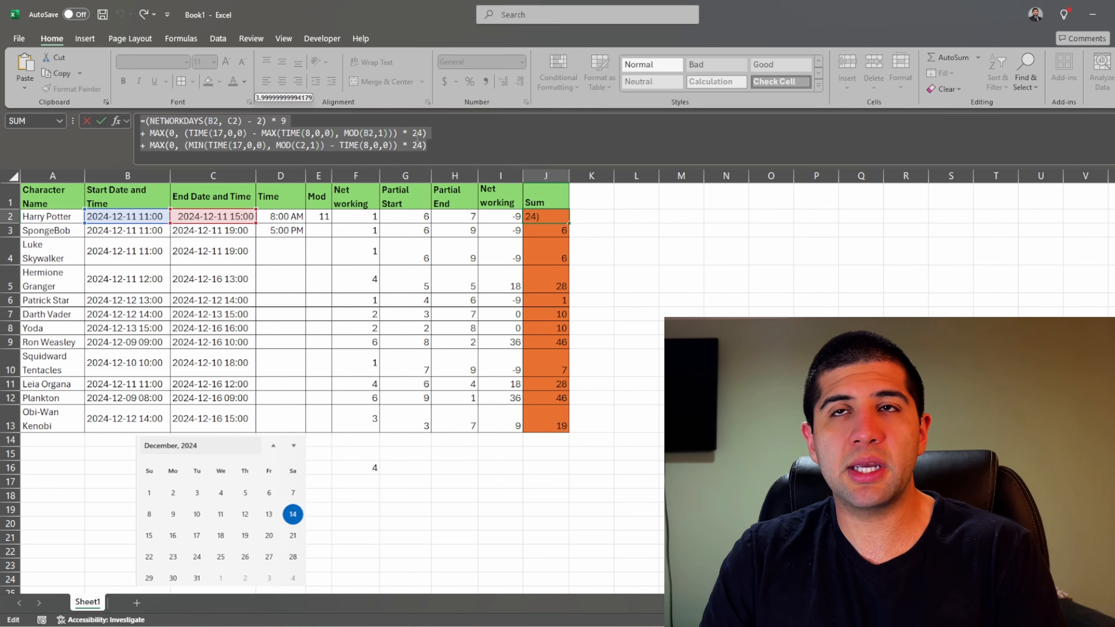
pyautogui.press('Return')
pyautogui.click(558, 217)
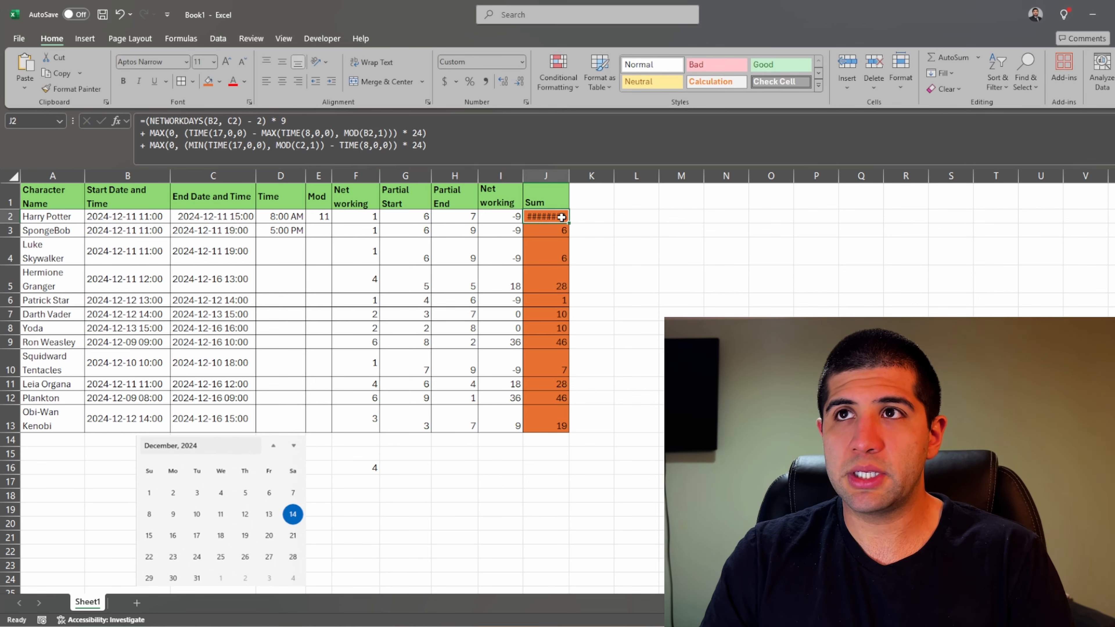
pyautogui.click(522, 62)
pyautogui.click(500, 82)
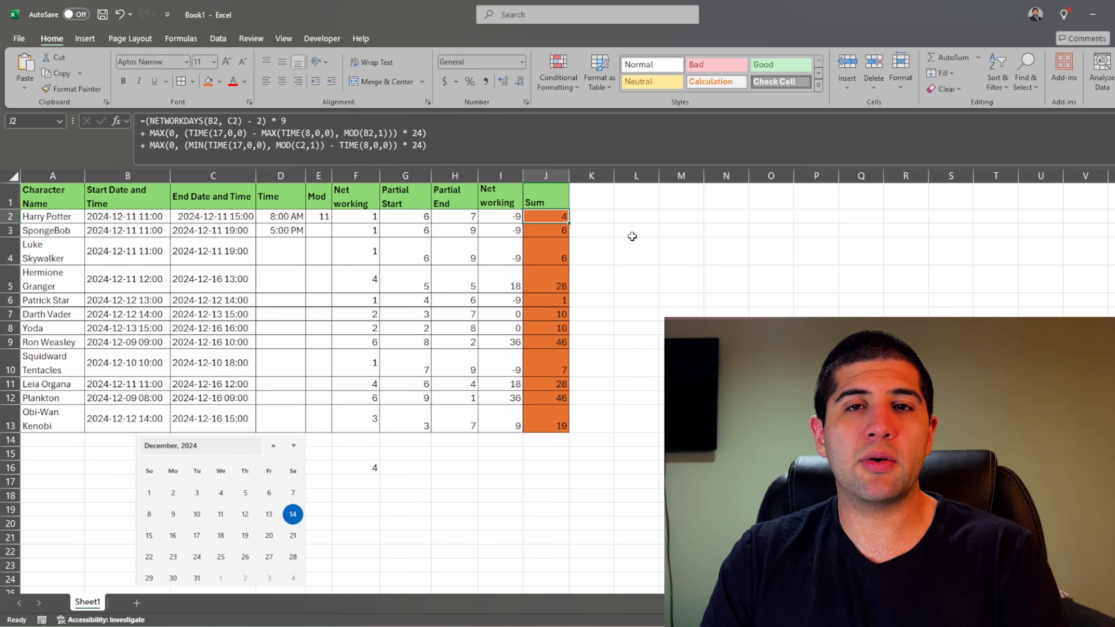